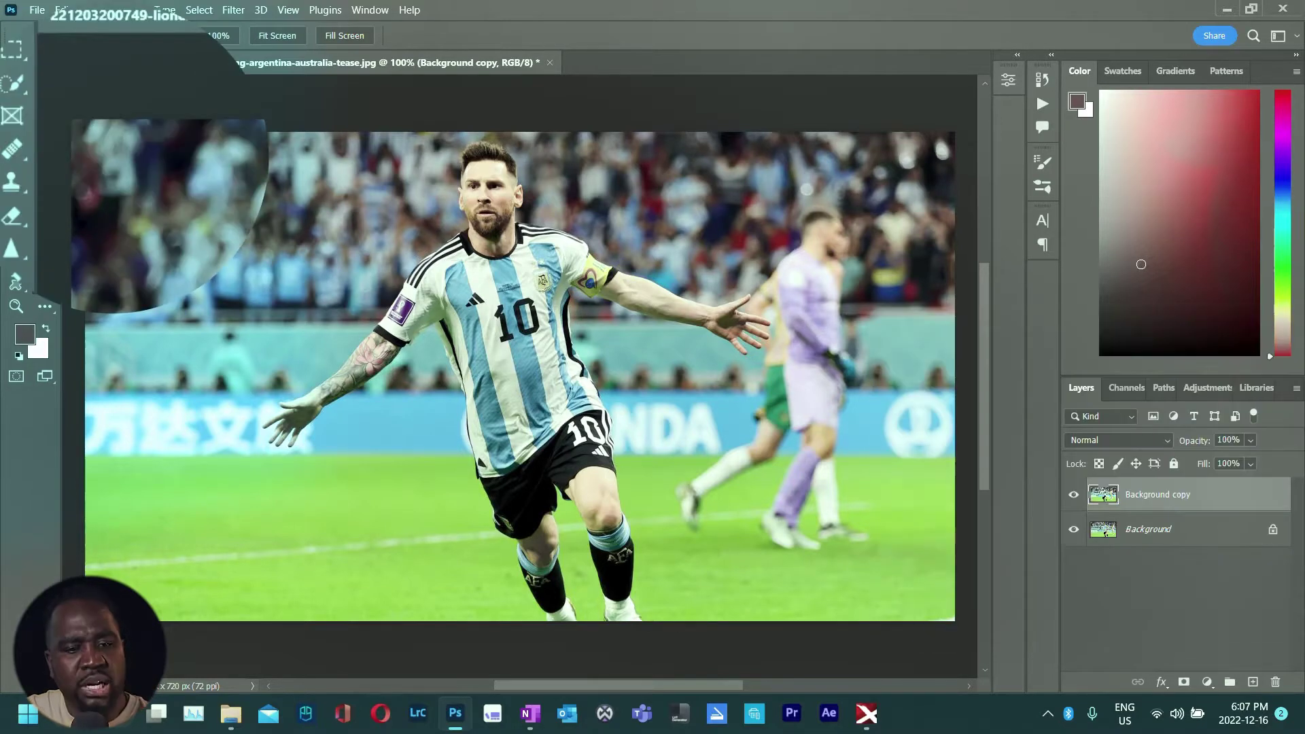
Step: Select Messi's figure by boxing it with the Object Selection Tool
right_click(44, 107)
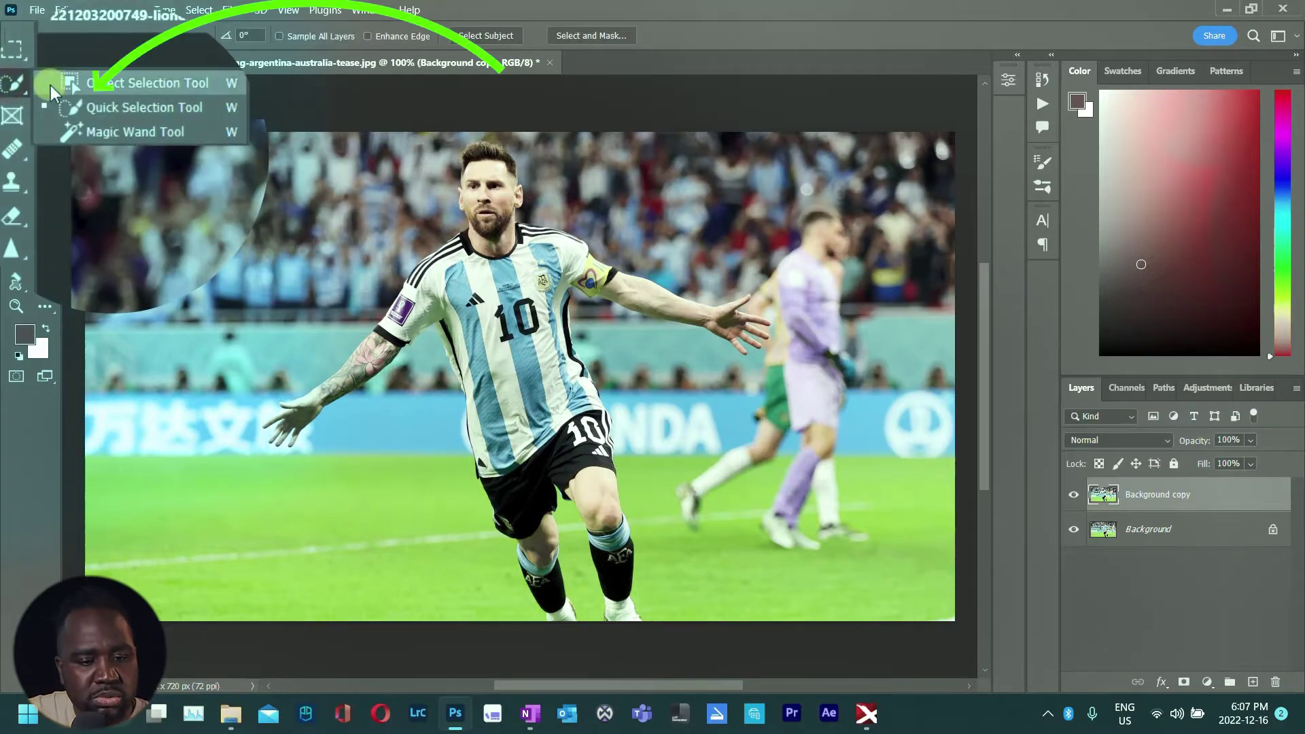
click(112, 109)
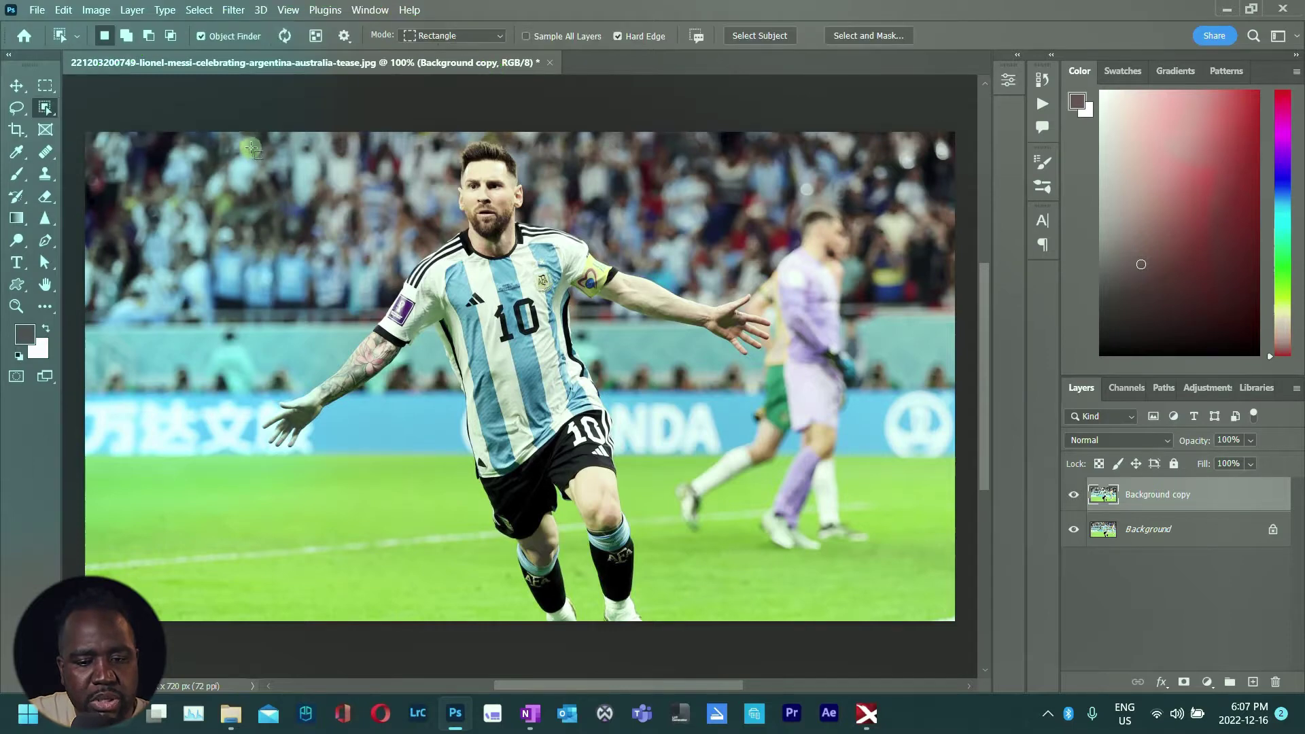
mouse_move(200, 135)
mouse_down()
mouse_move(476, 147)
mouse_move(662, 238)
mouse_move(787, 632)
mouse_up()
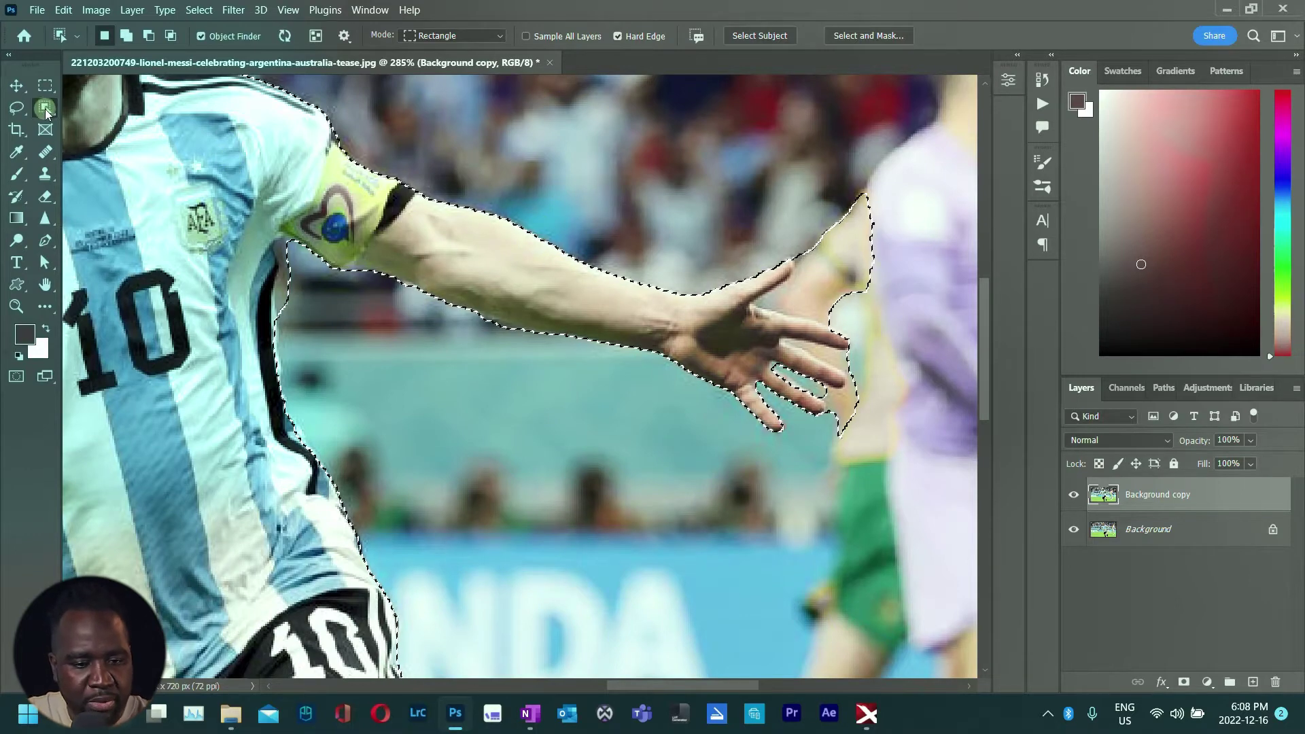
drag(46, 110, 129, 133)
Step: Subtract the other player's hand and Messi's finger gaps with a progressively smaller Quick Selection brush
key(shift+w)
alt+click(782, 197)
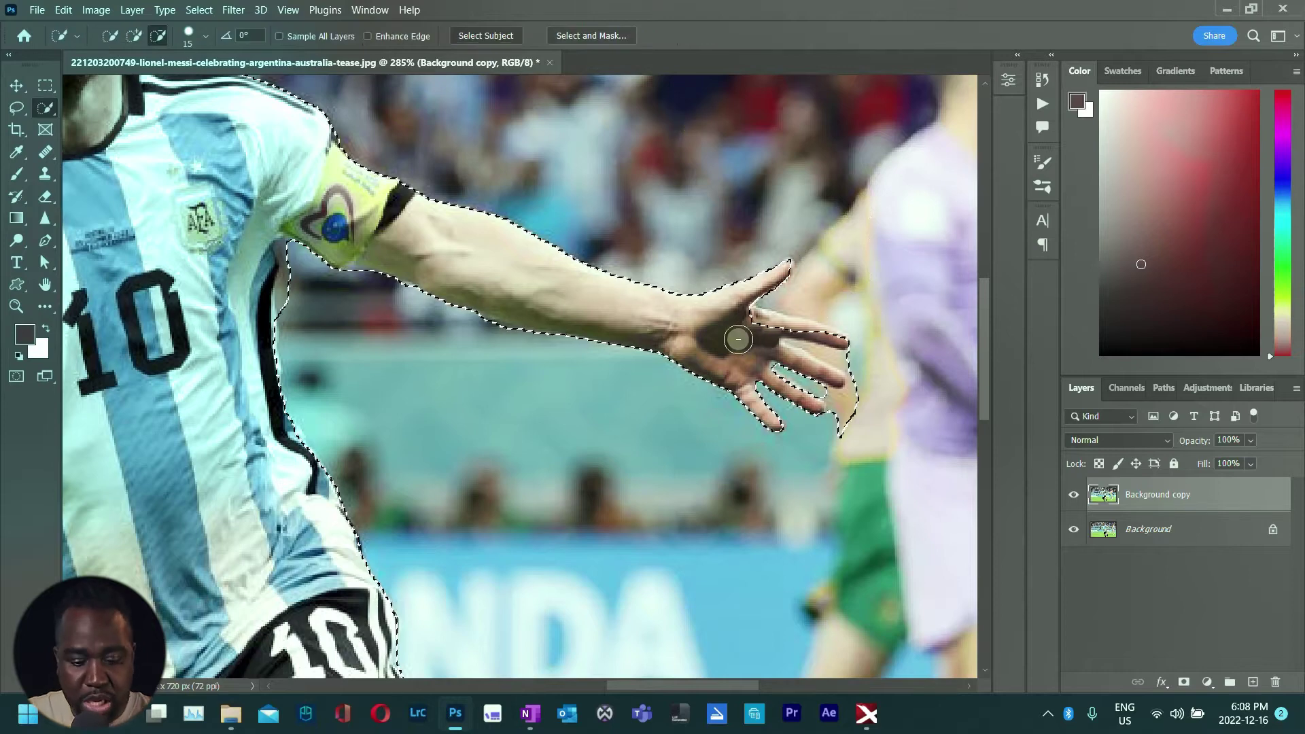
key(bracketleft)
key(bracketleft)
key(bracketleft)
key(bracketleft)
key(bracketleft)
drag(720, 339, 741, 321)
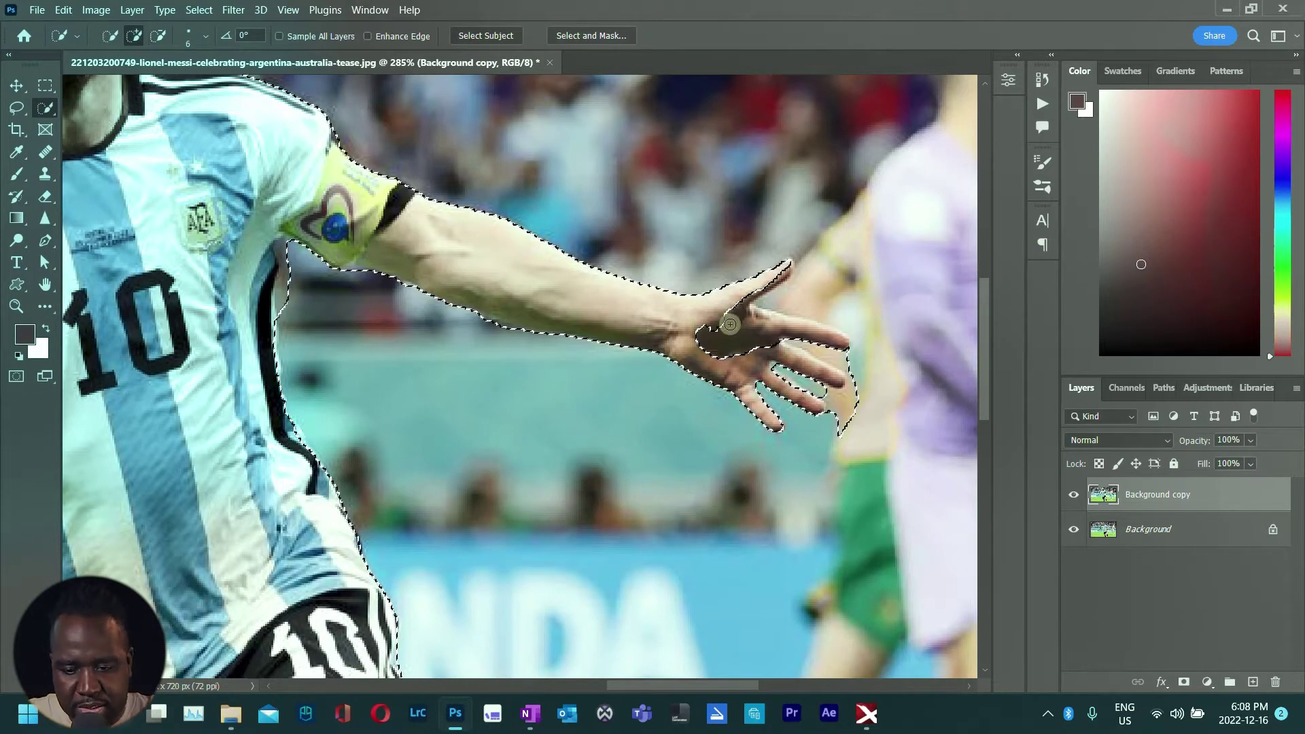
key(bracketleft)
key(bracketleft)
key(bracketleft)
key(bracketleft)
scroll(841, 379, up, 5)
key(bracketleft)
scroll(551, 312, down, 5)
scroll(598, 335, up, 5)
scroll(578, 340, down, 5)
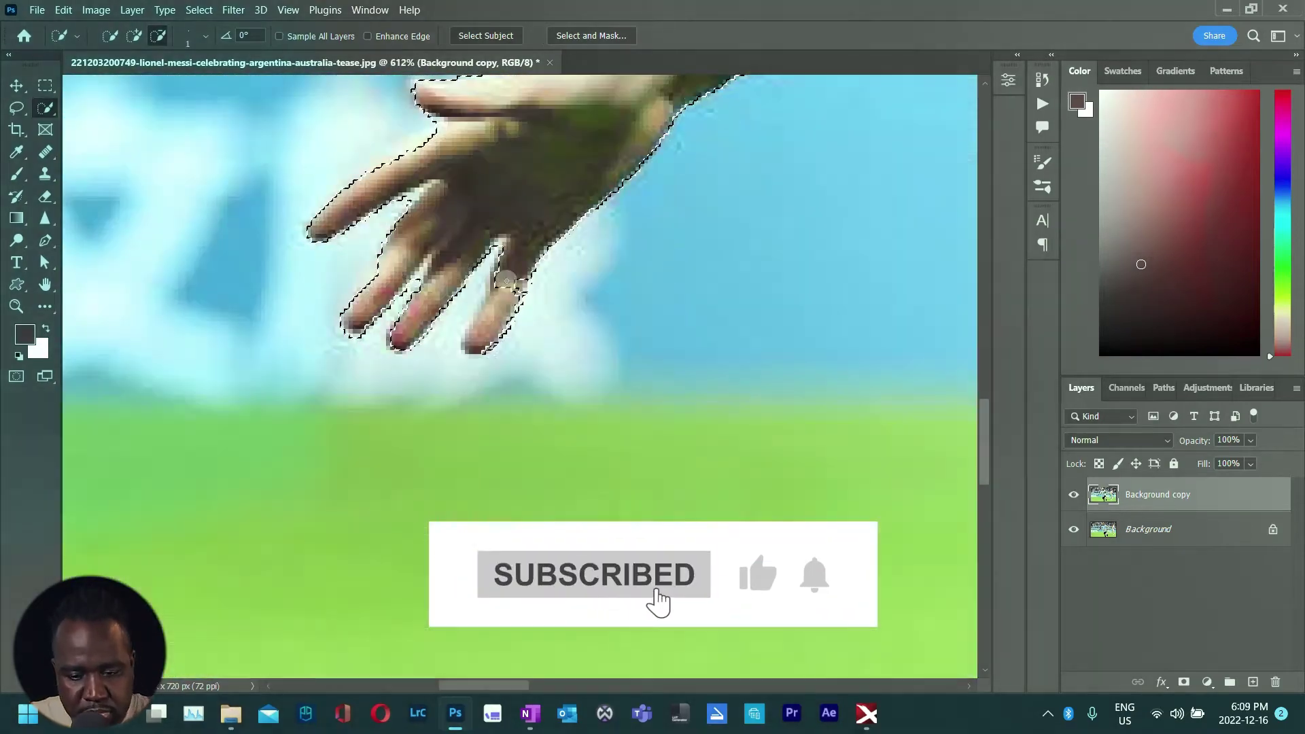
scroll(535, 367, up, 8)
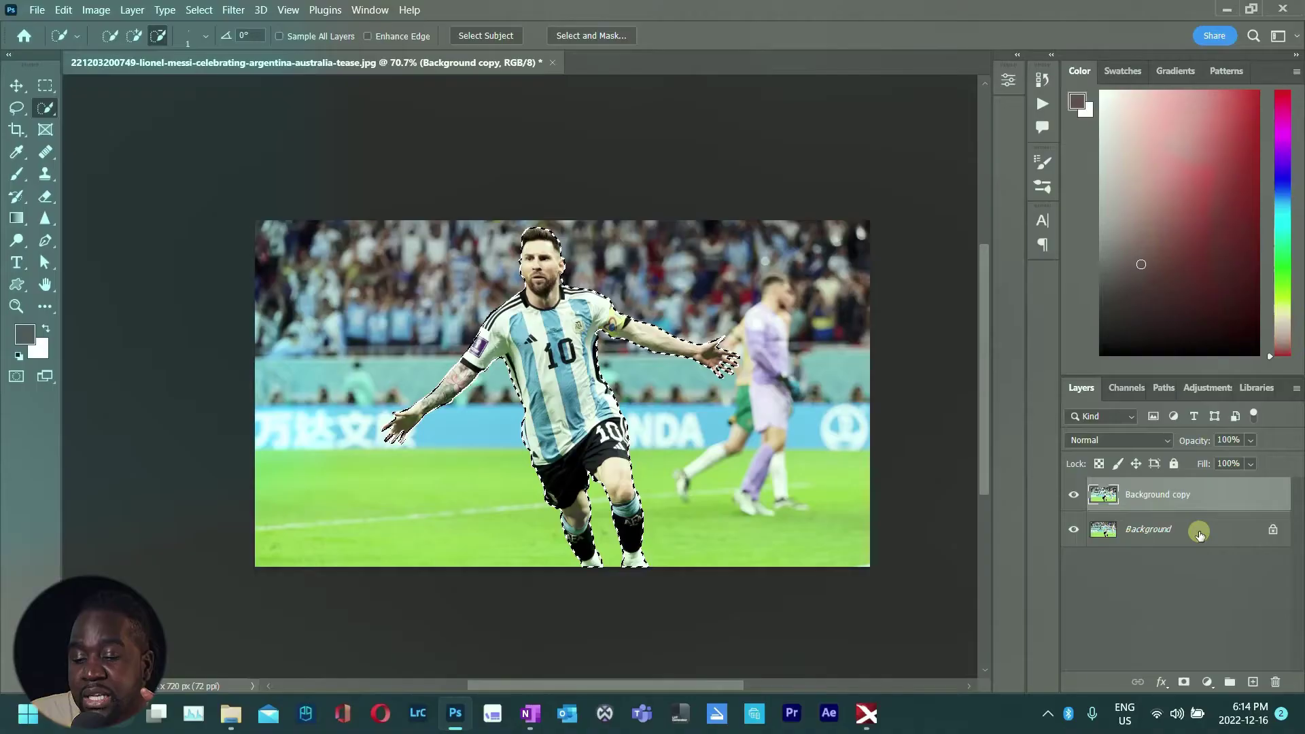
Step: Select the Background layer while keeping Messi's selection active
click(1199, 535)
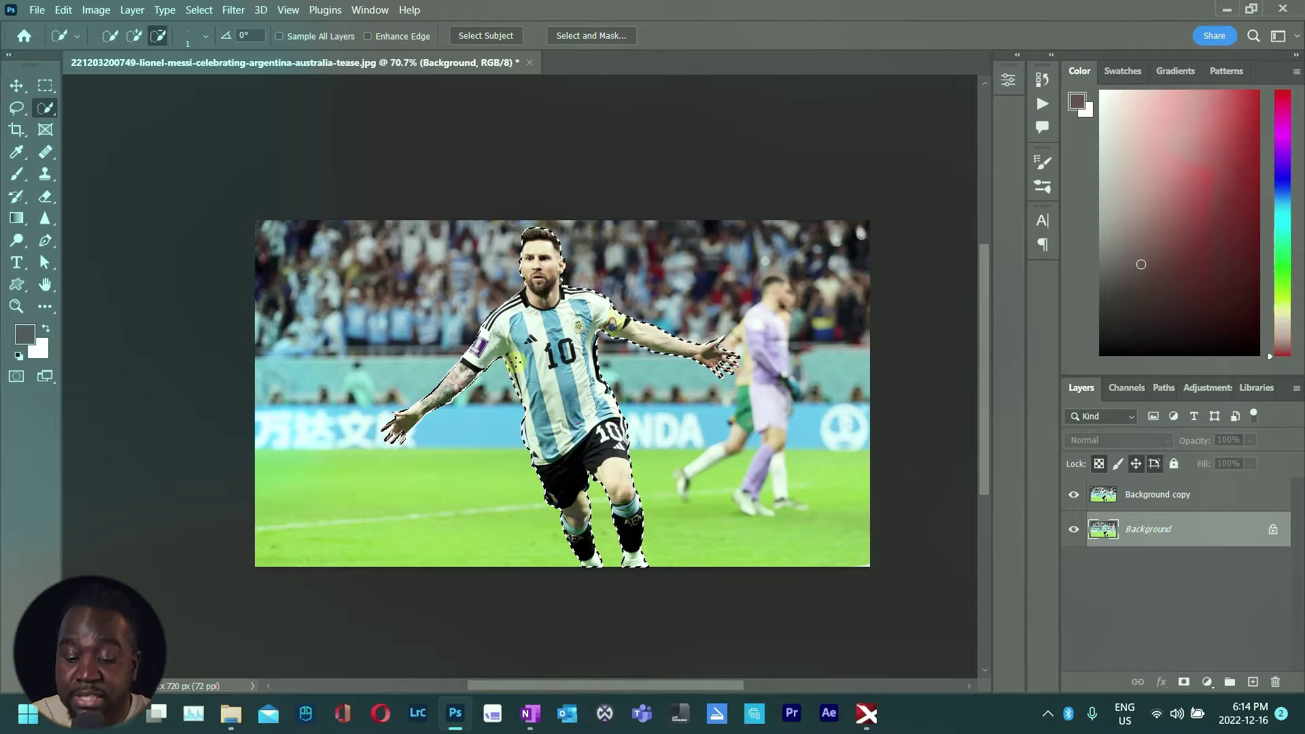
Step: Content-Aware Fill Messi's selected area on the Background layer, then select Background copy
right_click(581, 368)
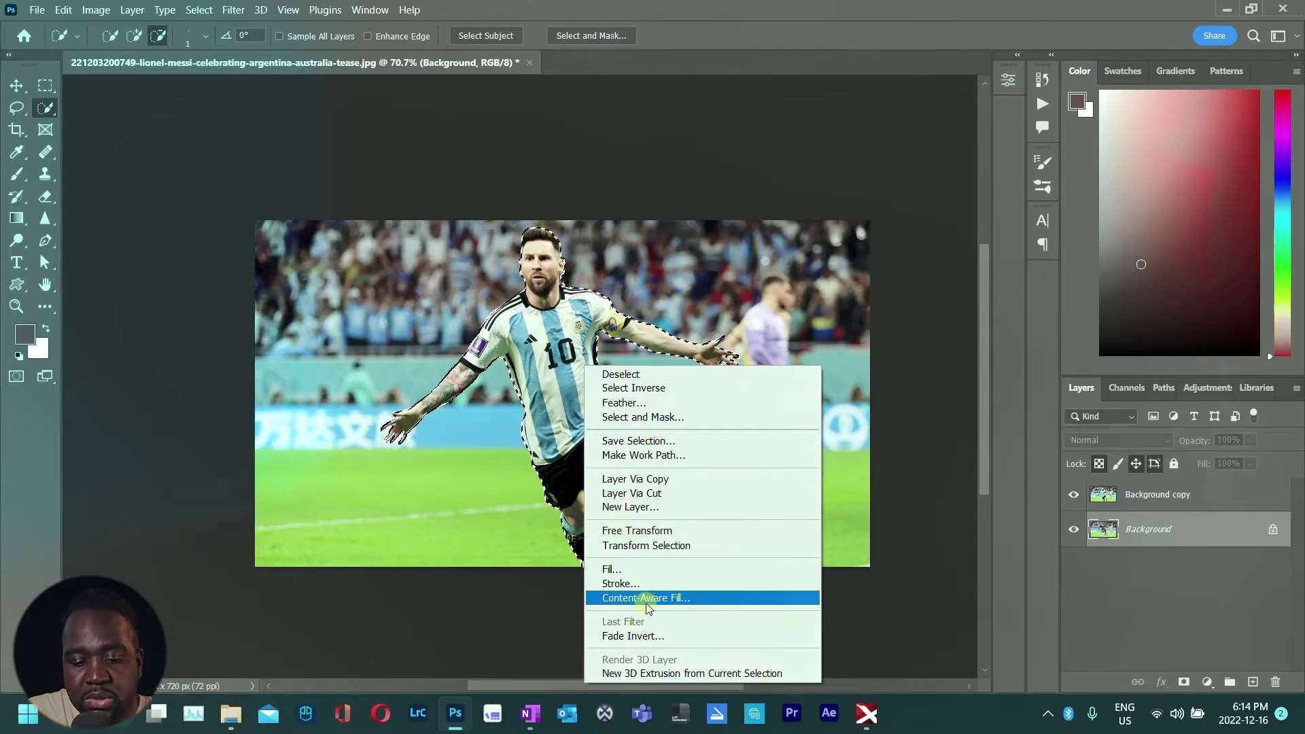
click(647, 600)
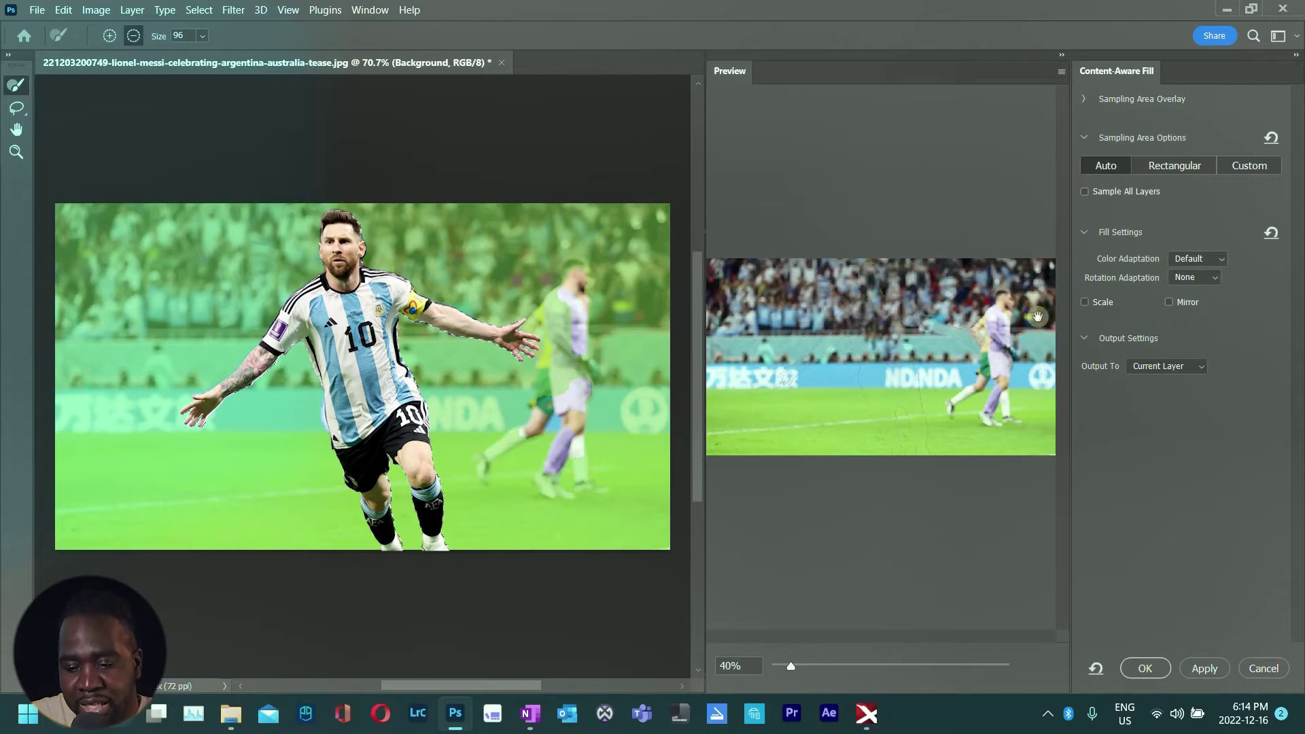
click(1146, 668)
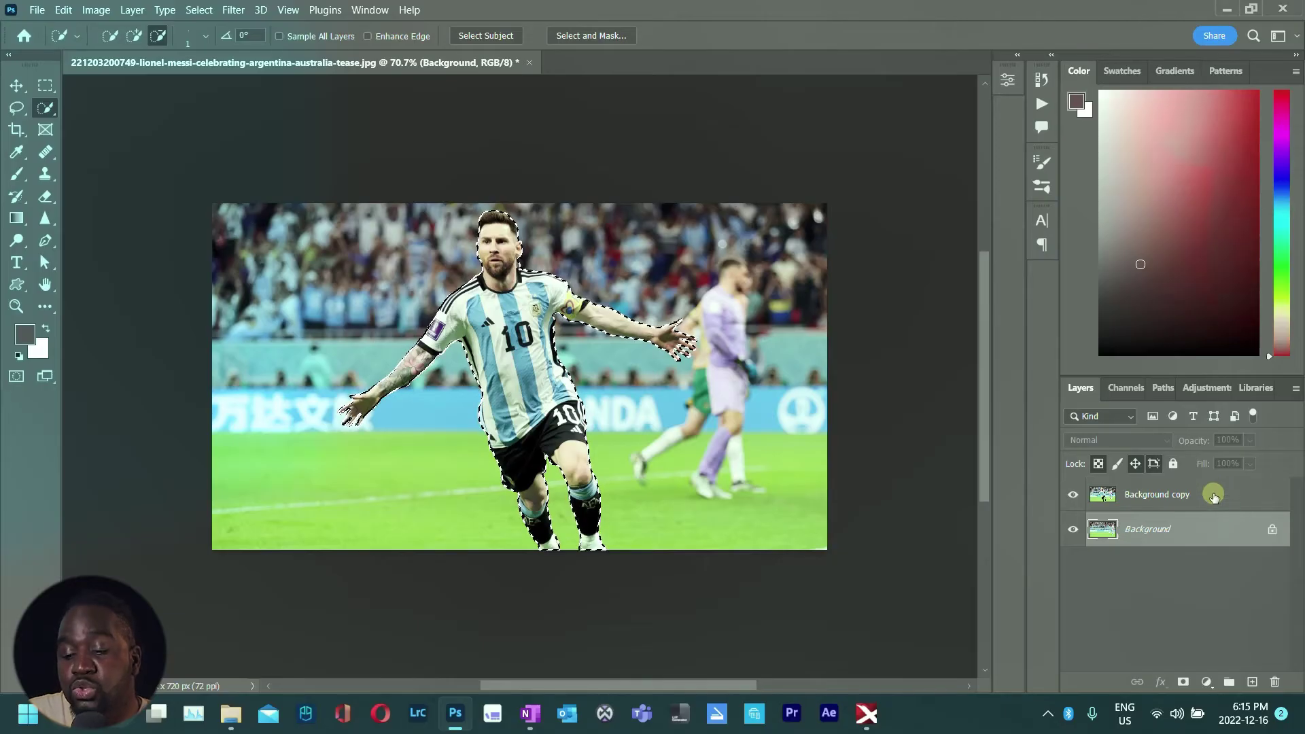
click(1214, 496)
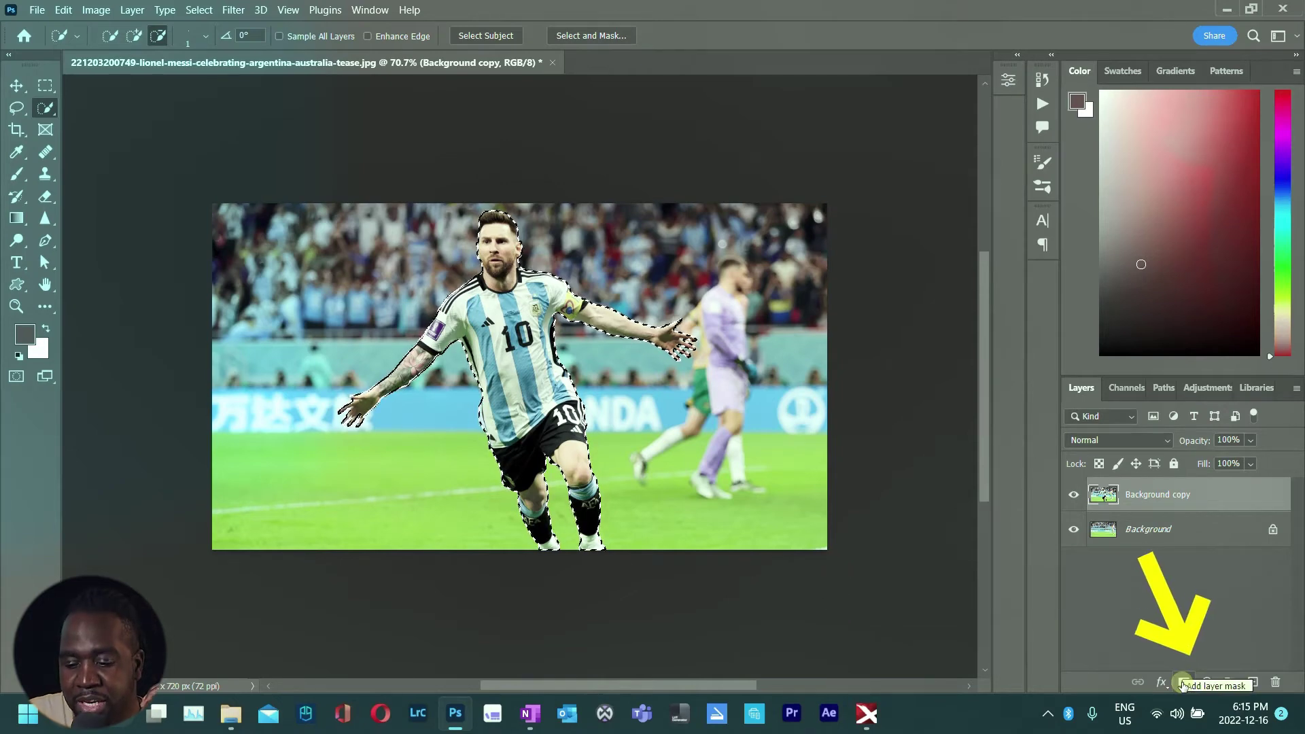
Step: Mask Background copy to Messi, then hide it and zoom in on the filled backdrop
click(1183, 682)
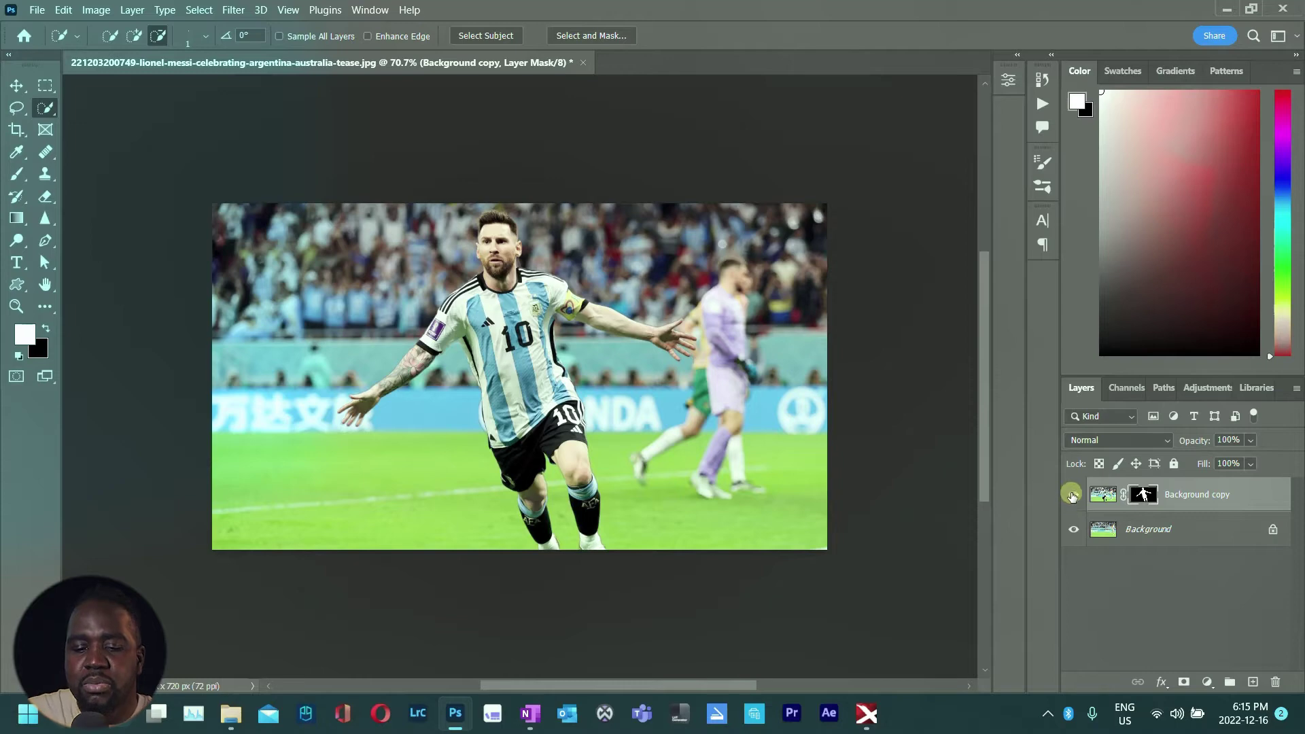
click(1073, 530)
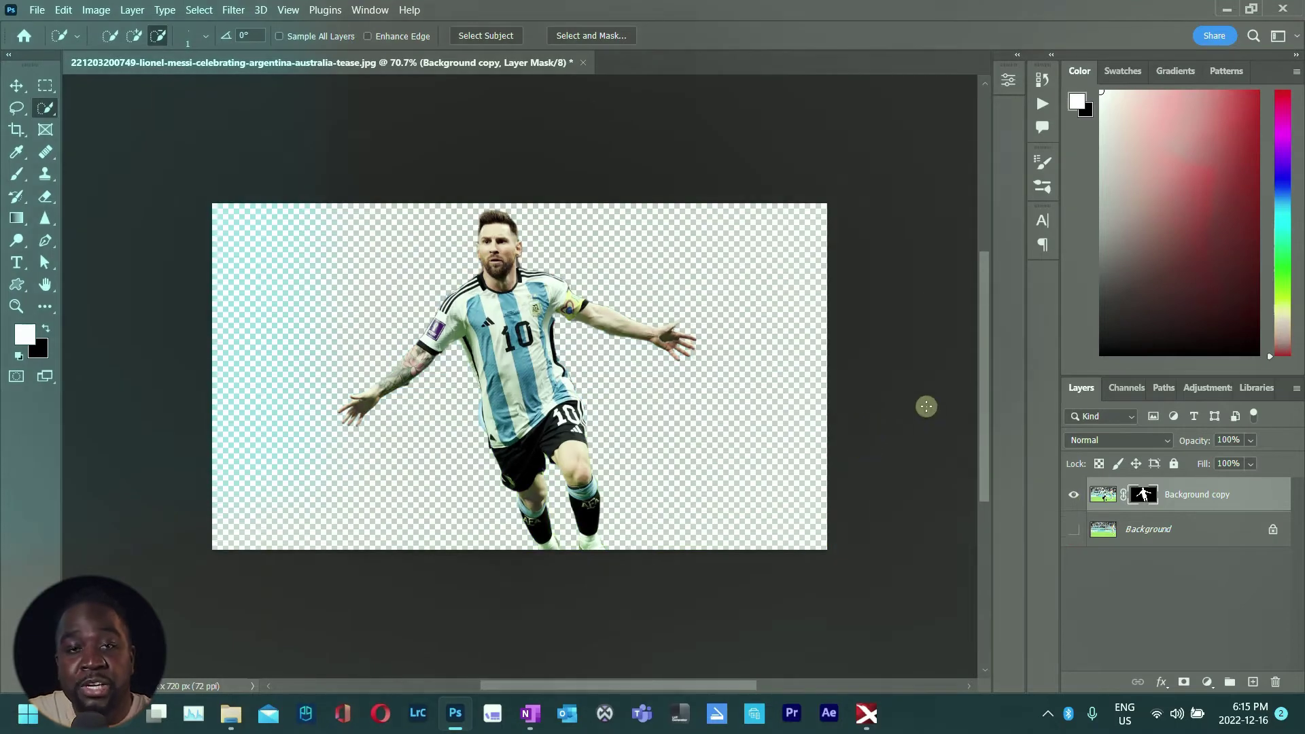
click(1073, 530)
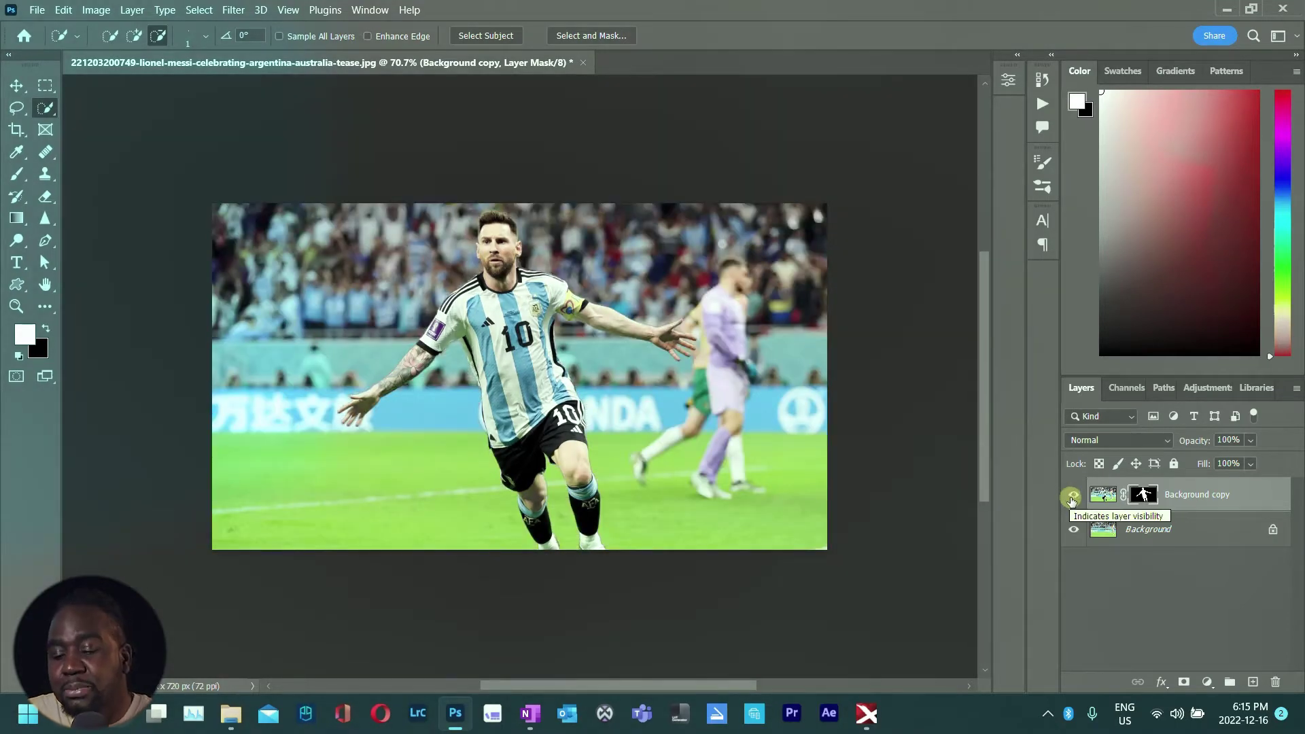
click(1073, 495)
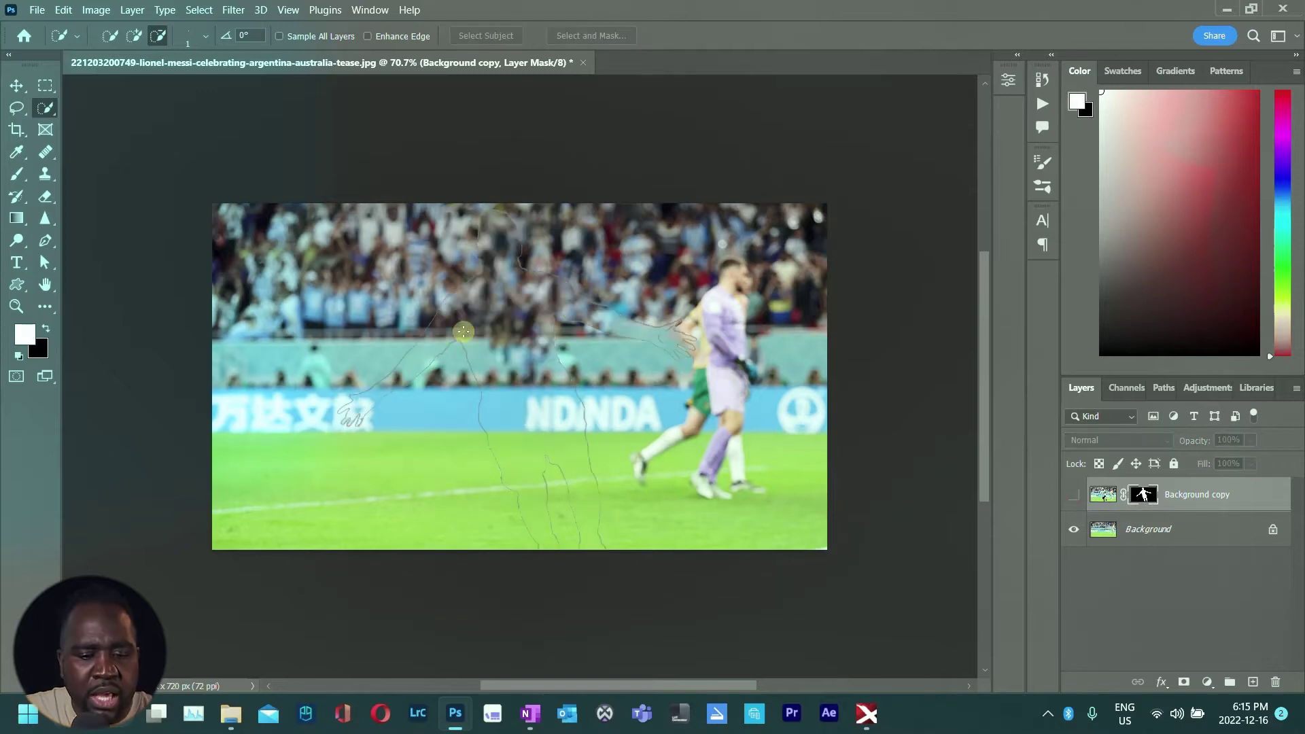
scroll(464, 331, up, 3)
scroll(436, 332, up, 2)
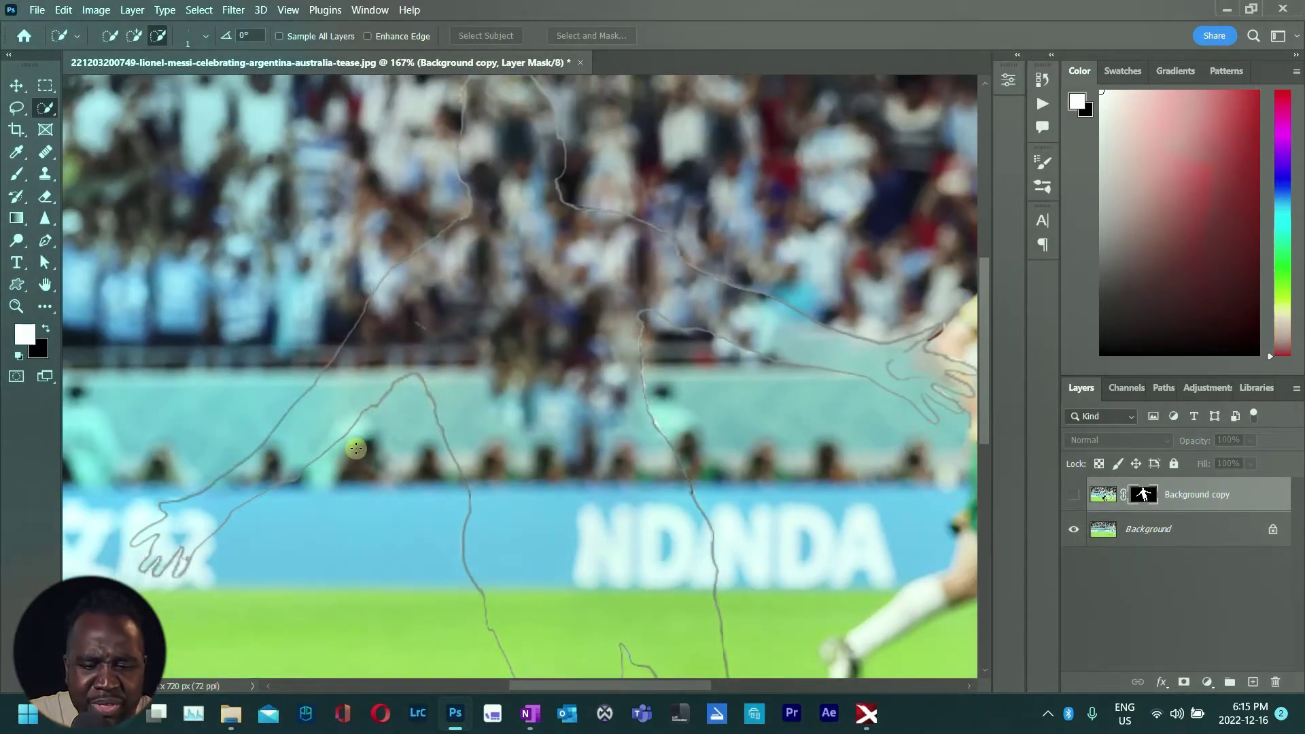
scroll(480, 474, up, 2)
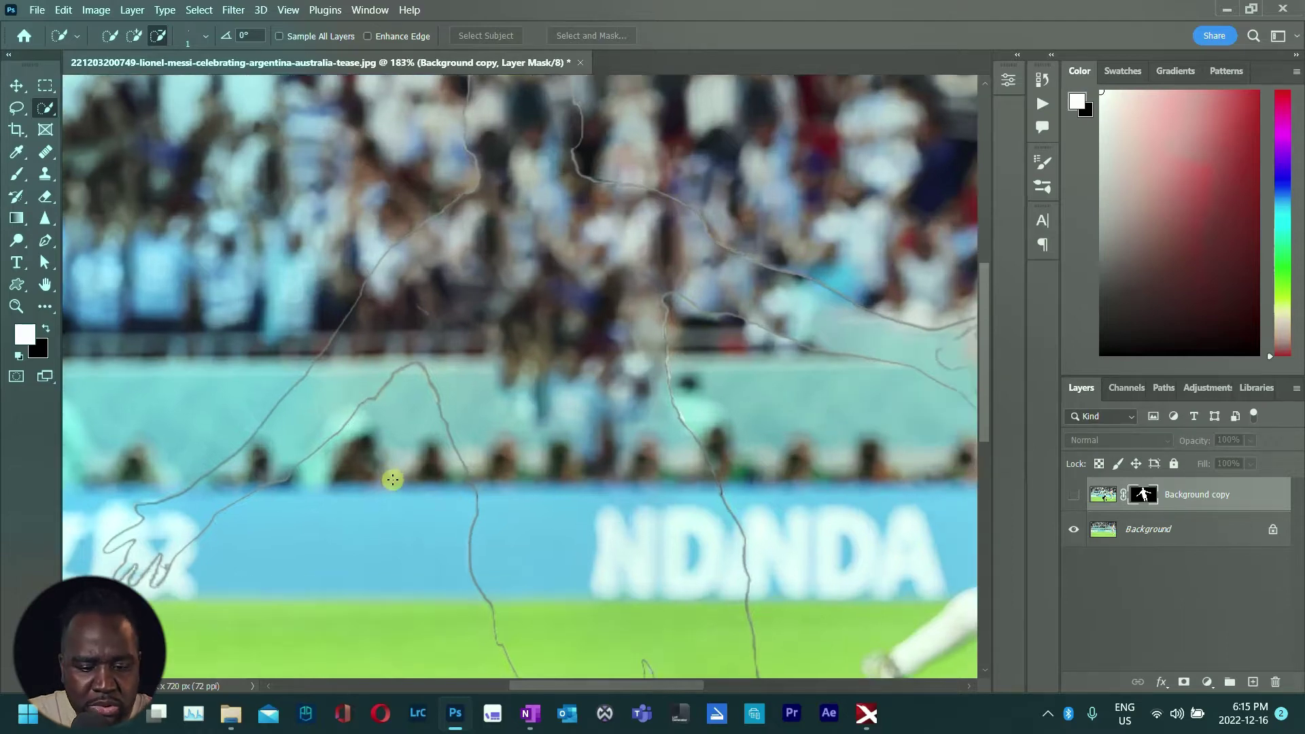
Step: Heal Messi's leftover grey outline on the Background layer with the Healing Brush, then fit the image on screen
click(45, 152)
click(109, 170)
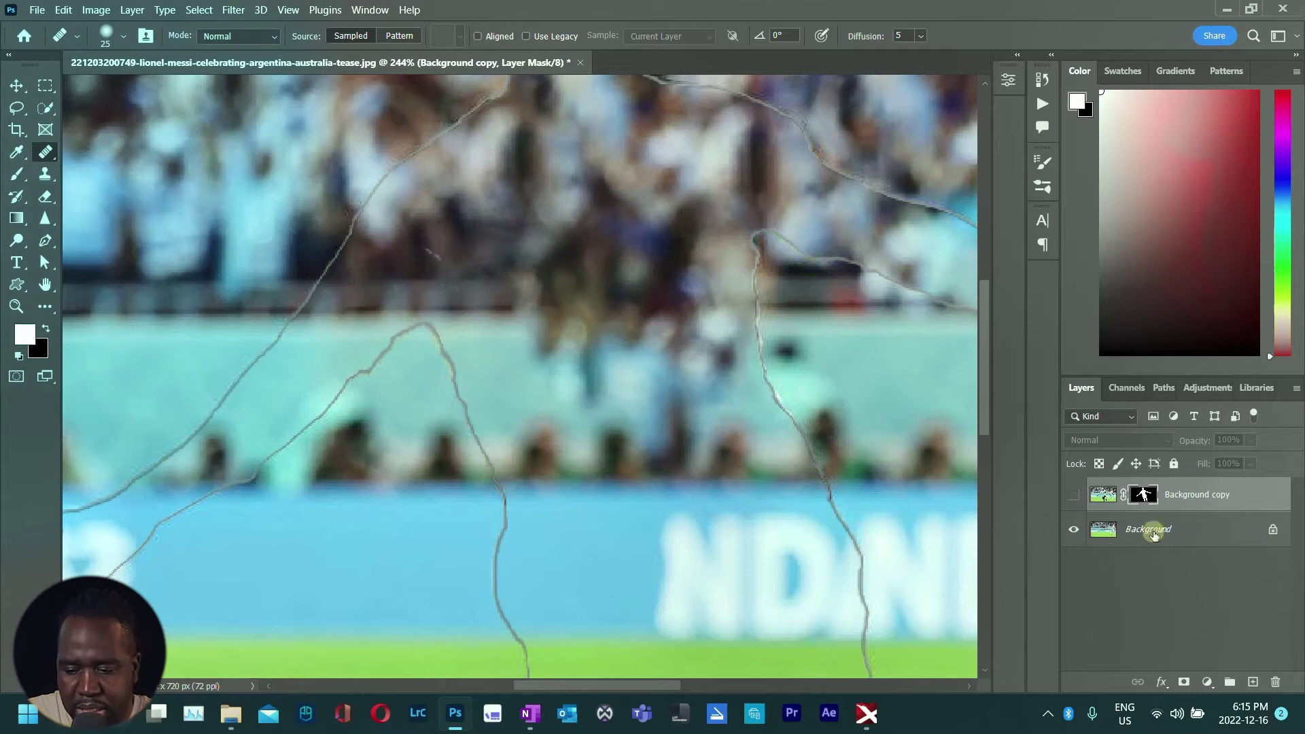
click(1155, 529)
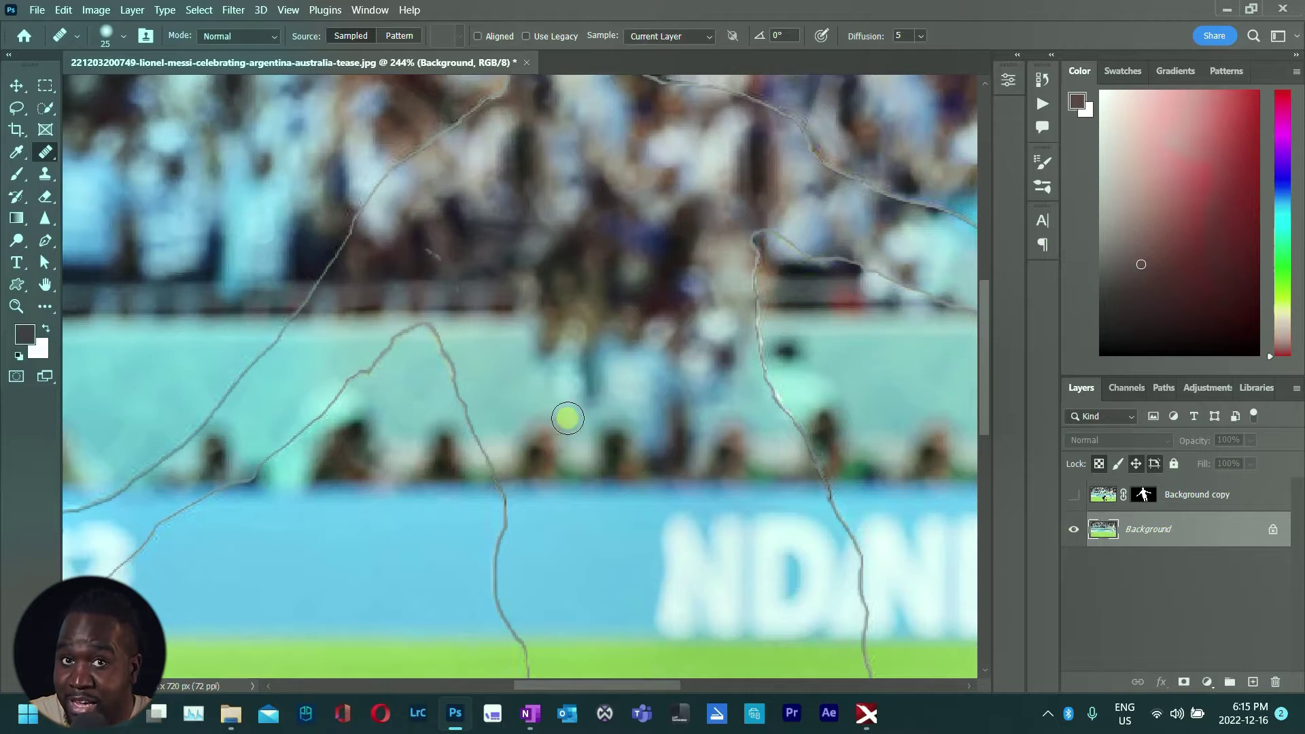
scroll(517, 186, down, 3)
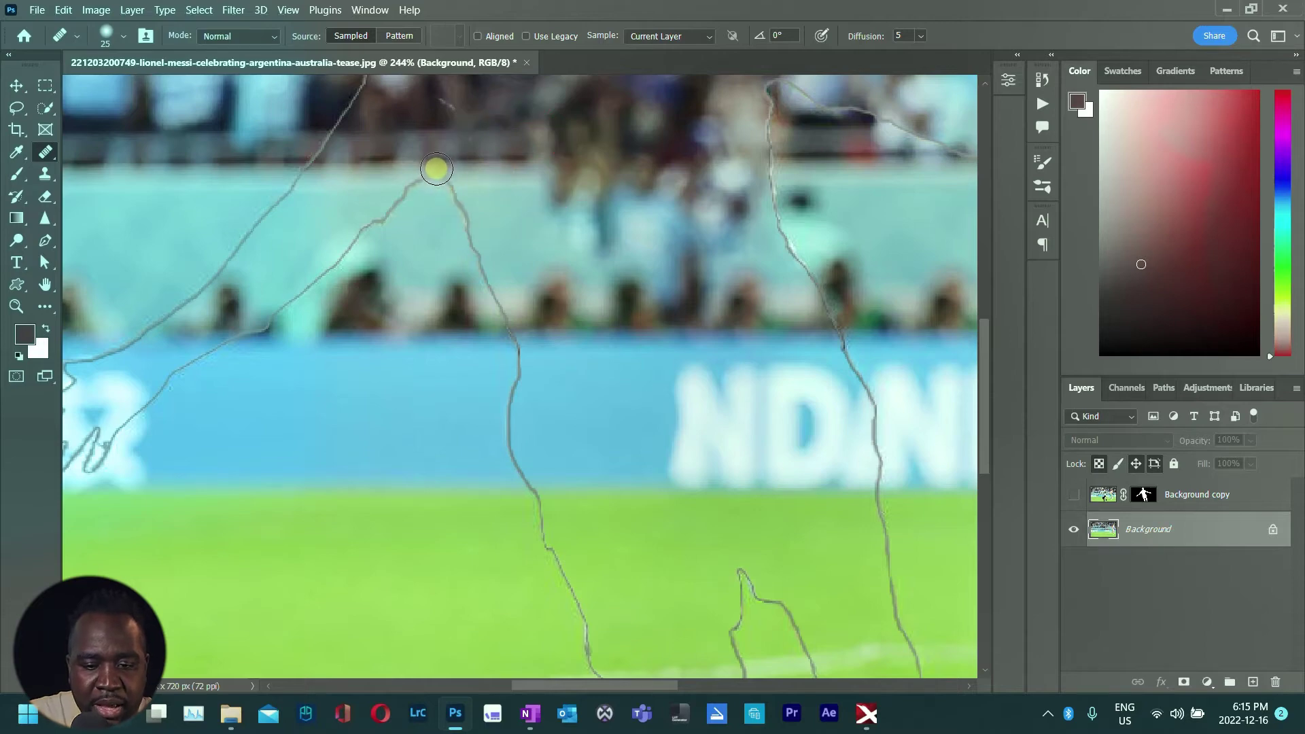
drag(450, 183, 515, 348)
drag(514, 397, 510, 460)
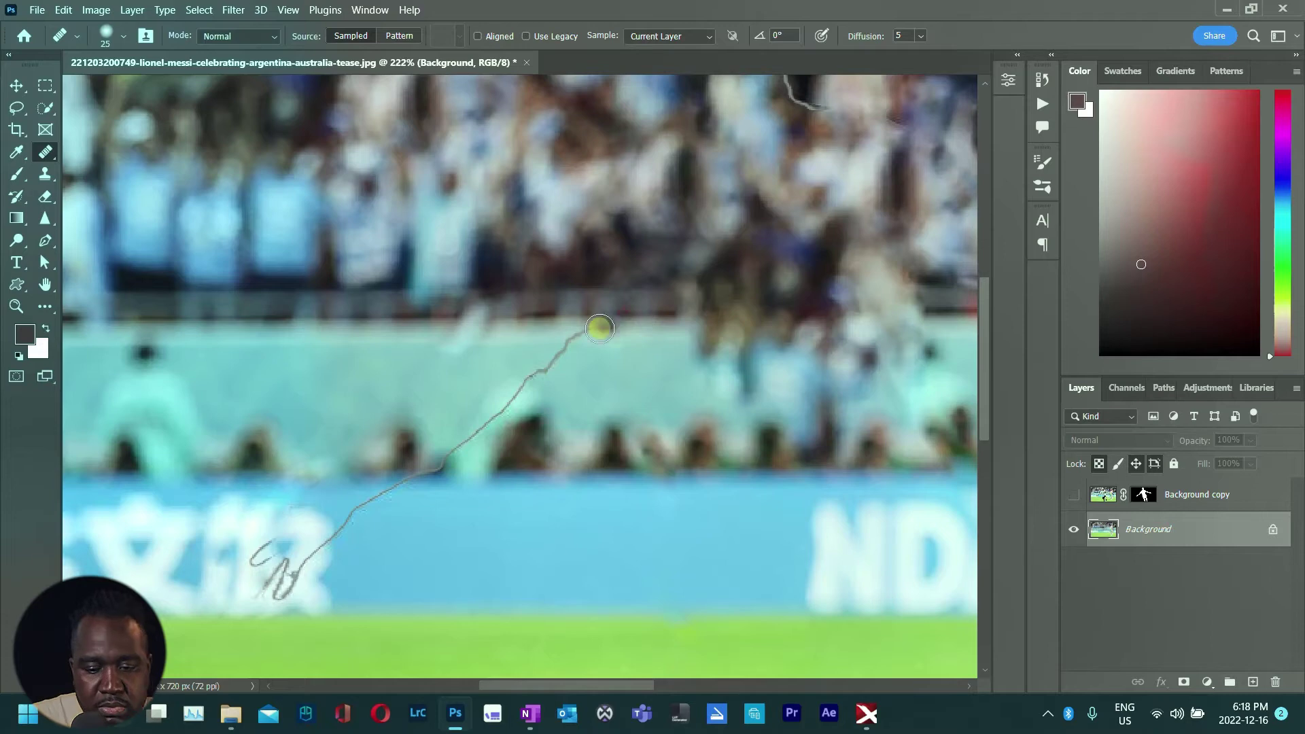
drag(597, 326, 299, 503)
key(h)
key(ctrl+0)
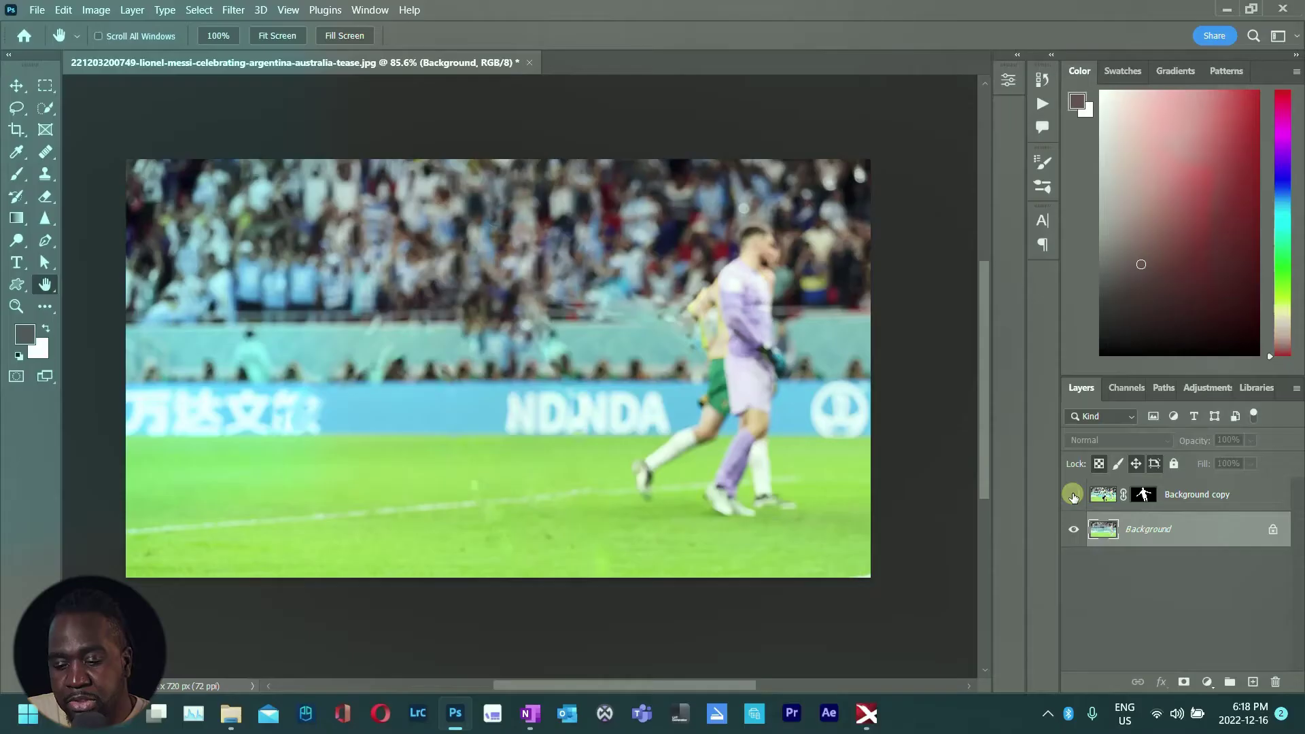
Step: Show the Messi cutout, save as 'Messi To life' PSD on the Desktop, and close it
click(1073, 495)
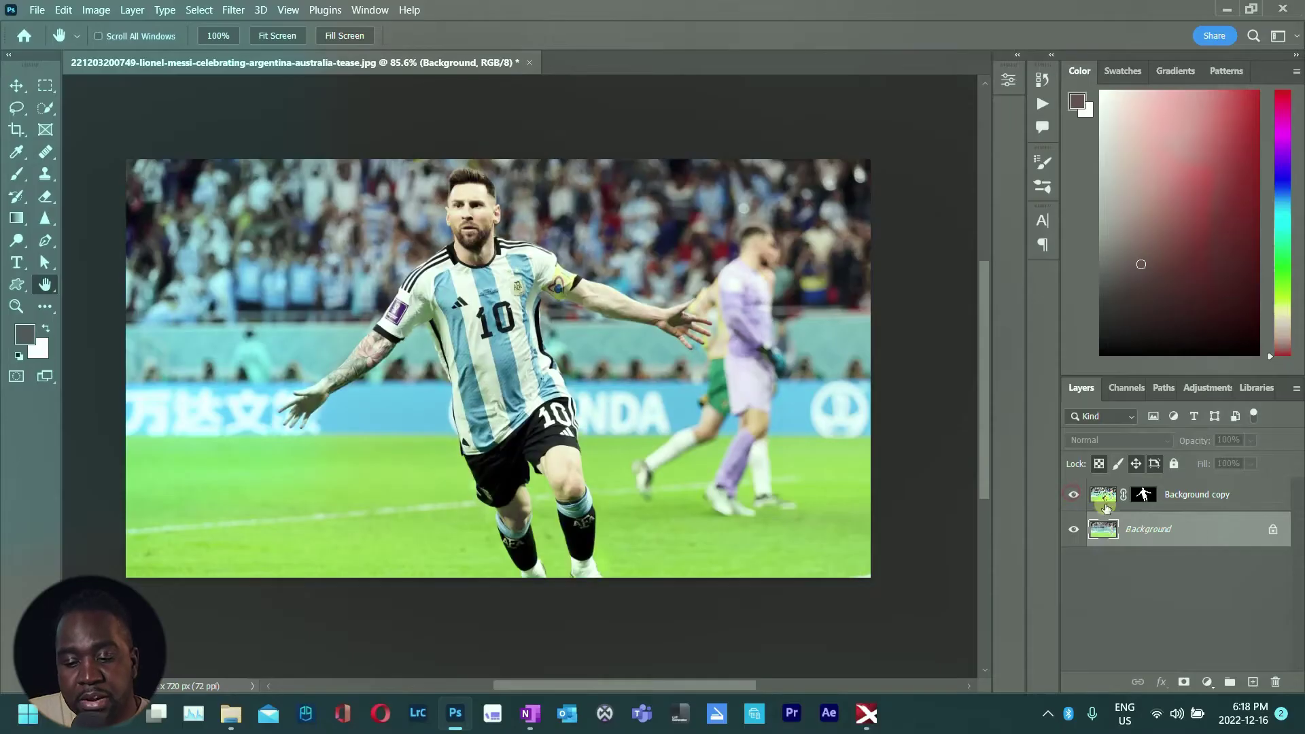
click(34, 11)
click(51, 195)
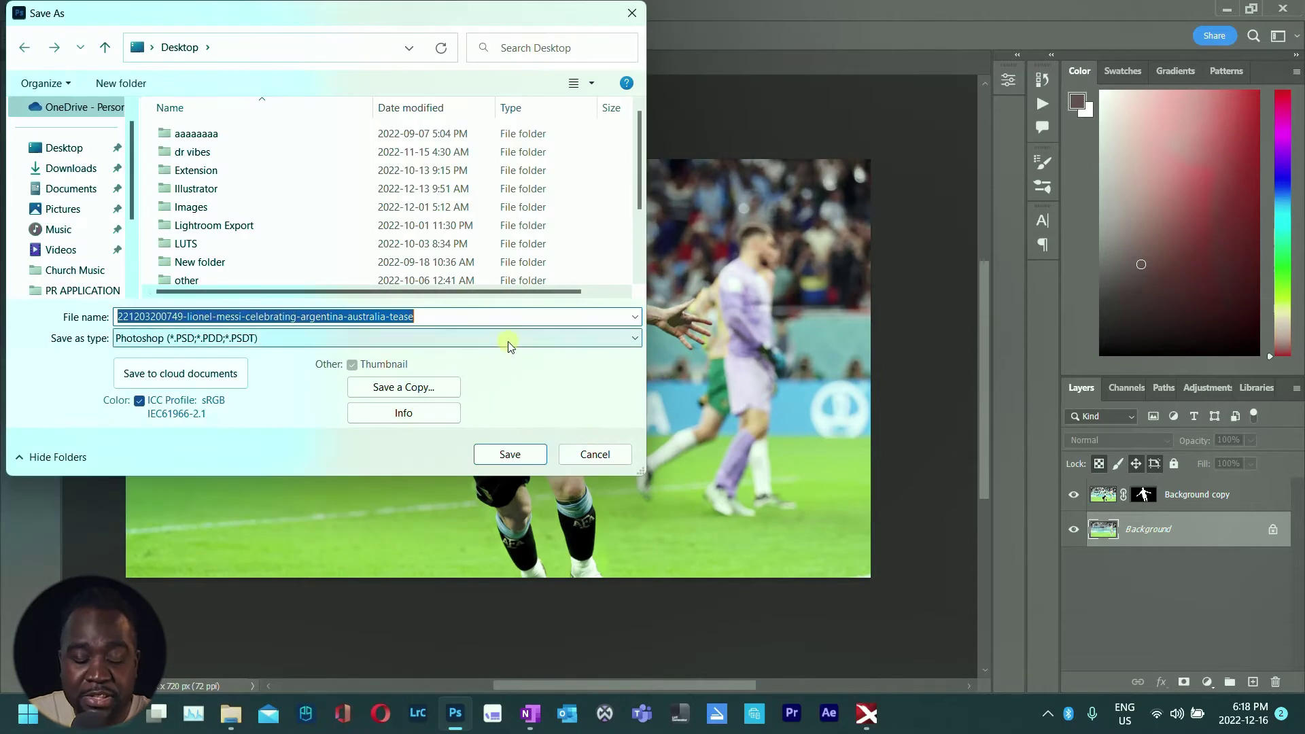
text(Messi To life)
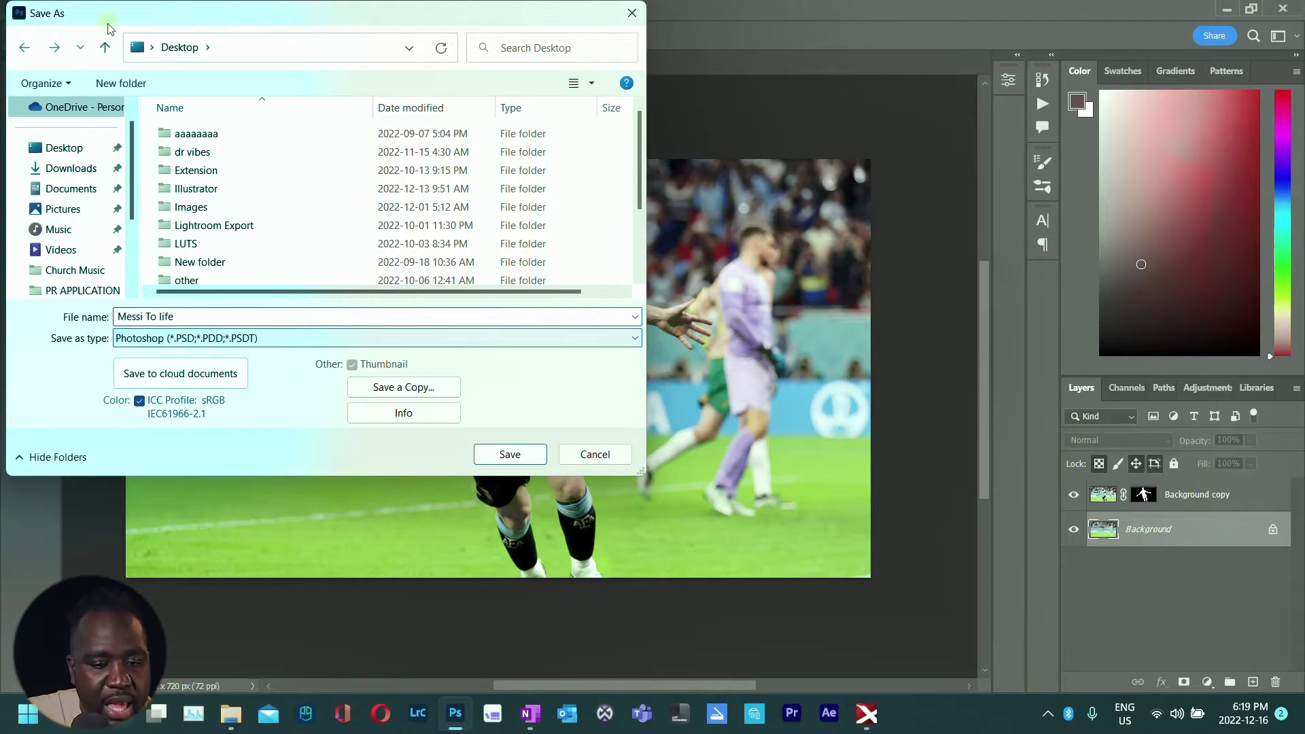
click(61, 148)
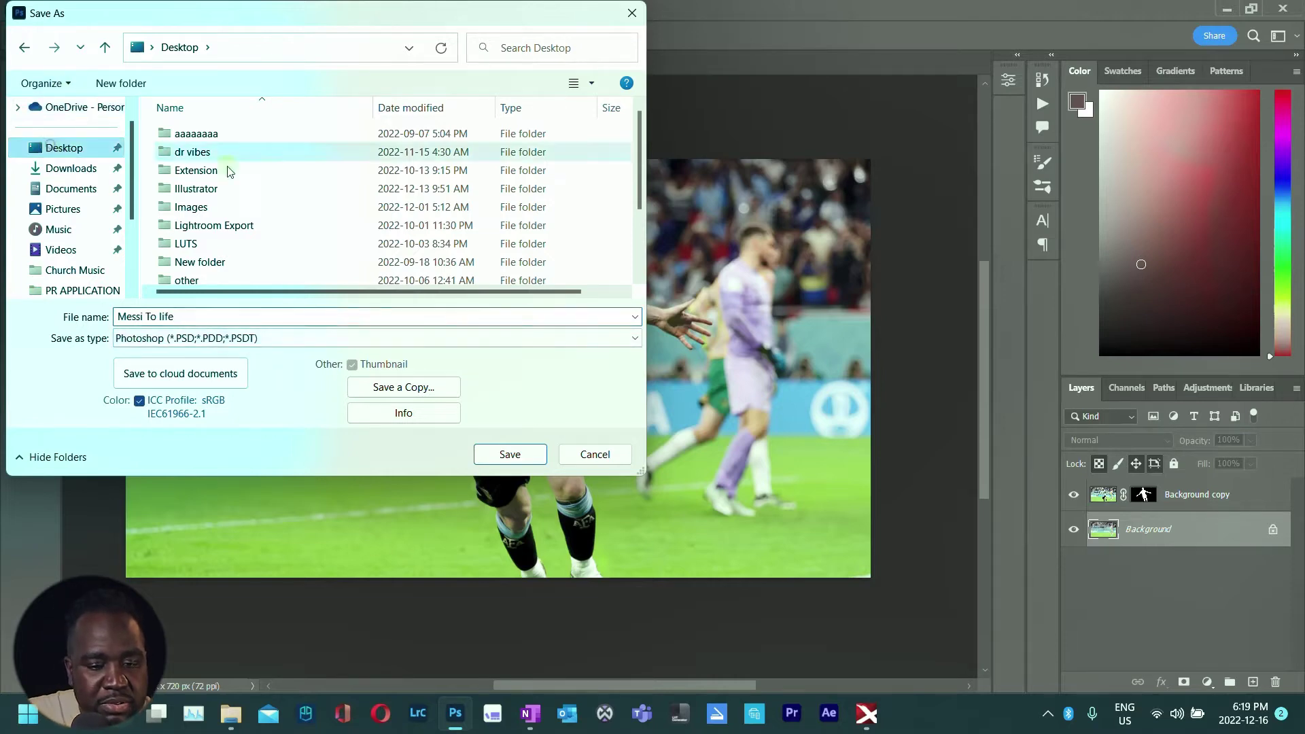
click(478, 457)
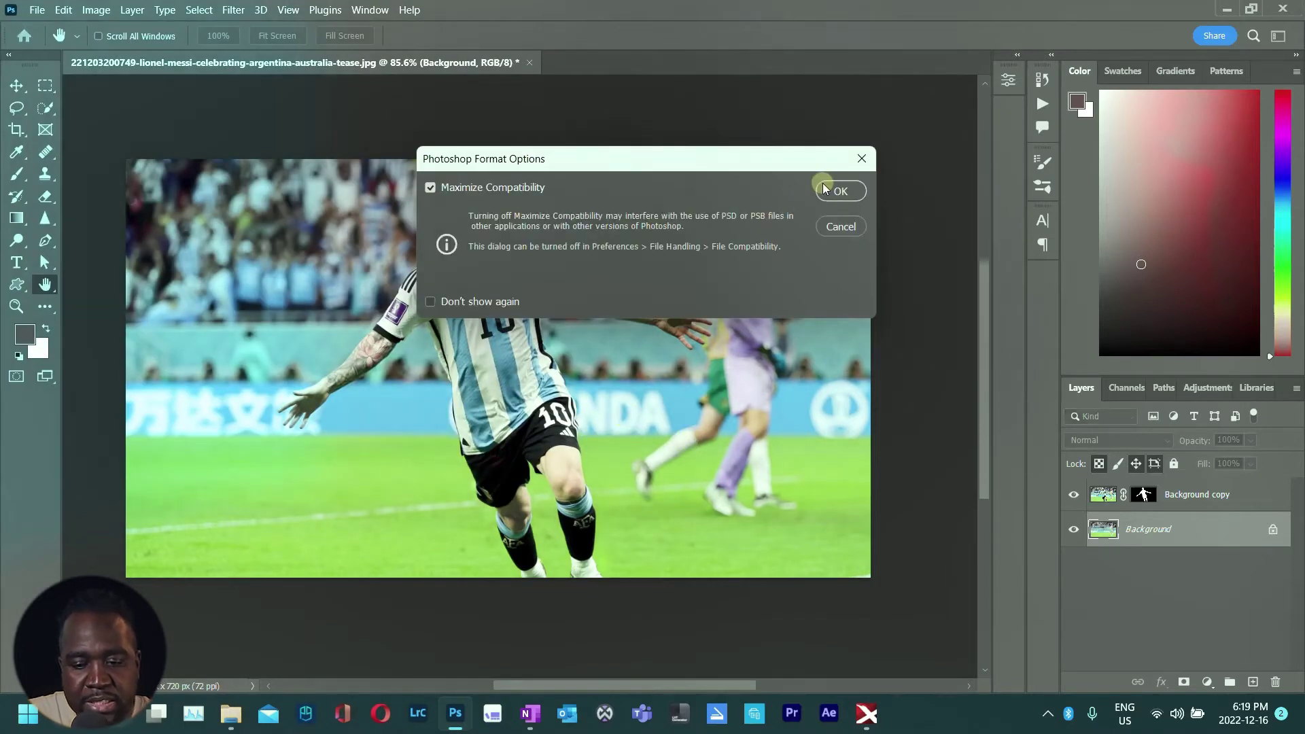
click(841, 191)
key(ctrl+w)
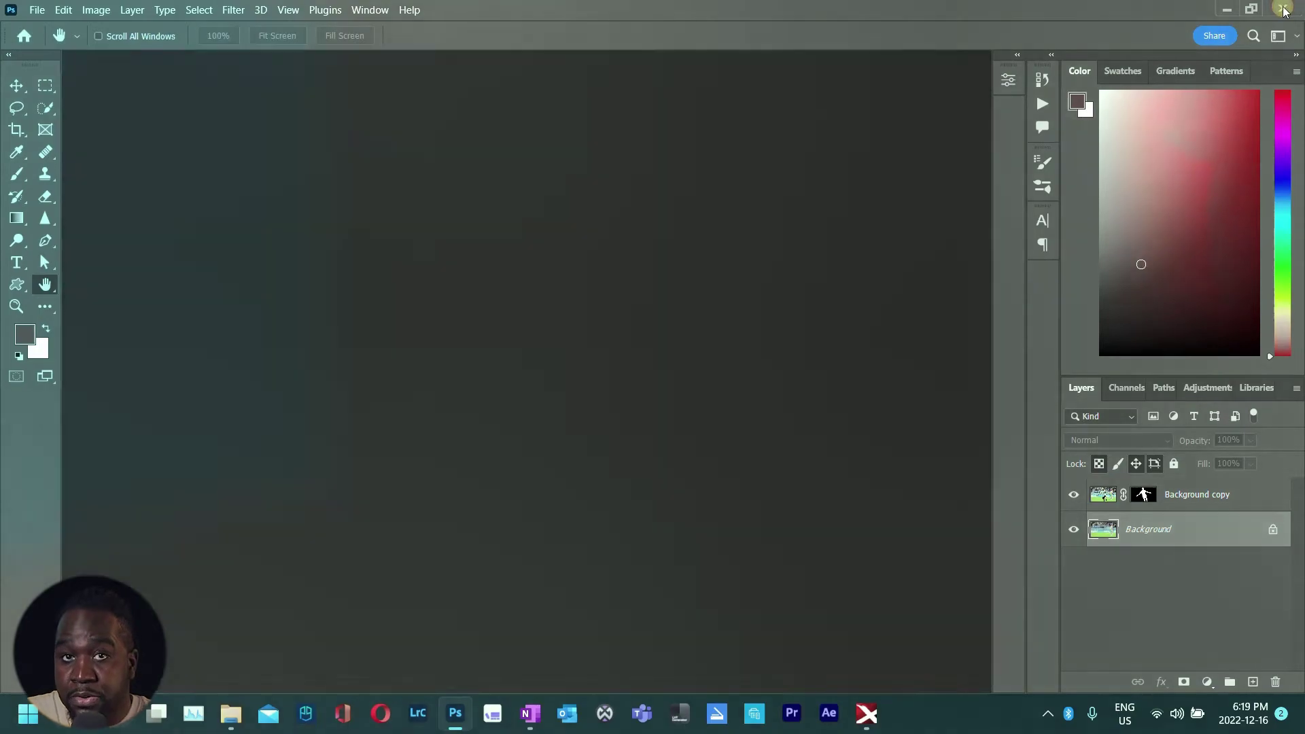
Step: Quit Photoshop and open the recent Messi project in Premiere Pro
click(455, 714)
key(super+d)
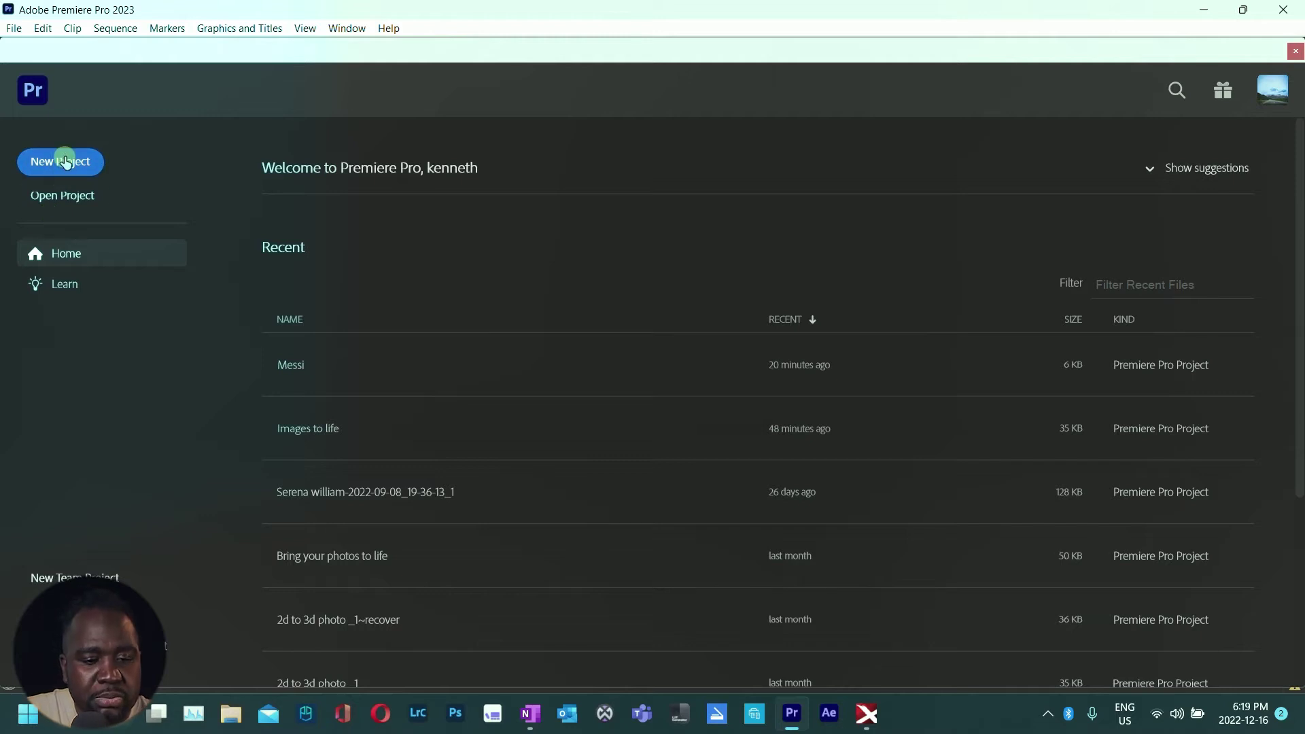
click(550, 381)
click(314, 577)
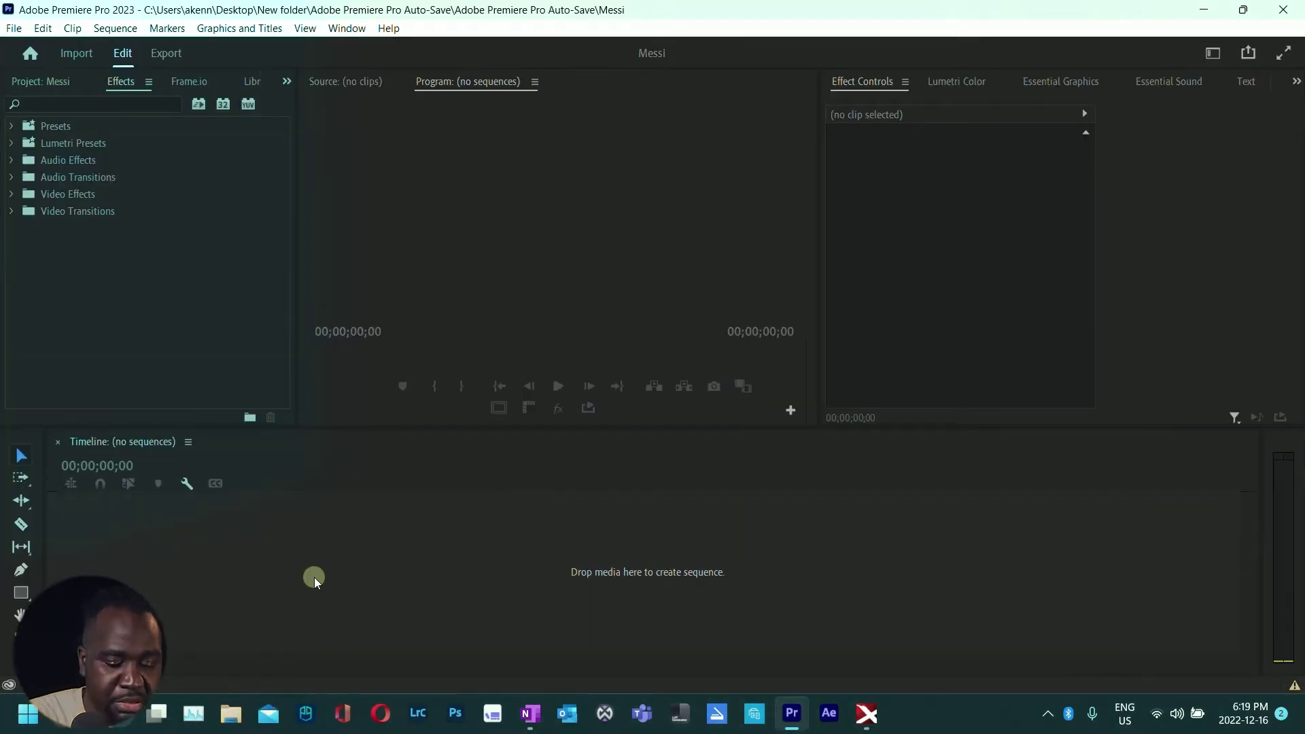
Step: Create Sequence 01 from the DSLR 1080p30 preset at 1920×1080 and 29.97 fps
click(314, 577)
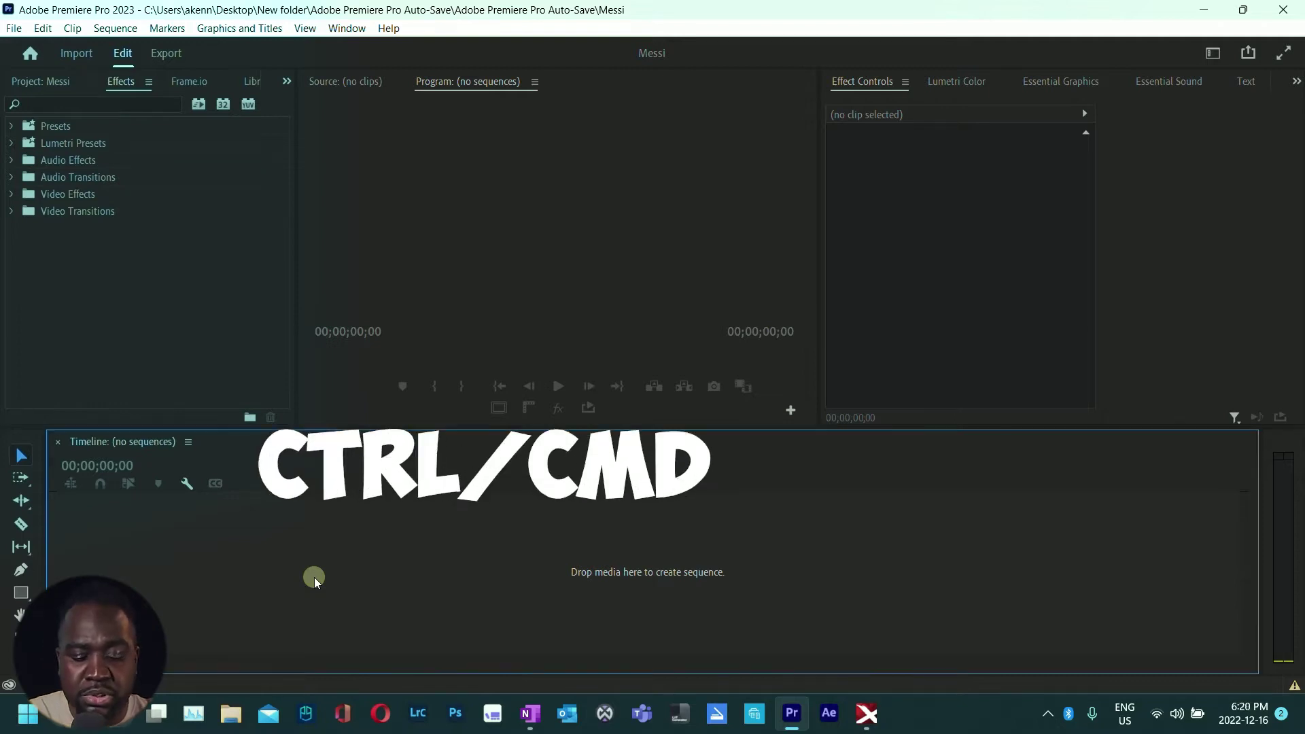
key(ctrl+n)
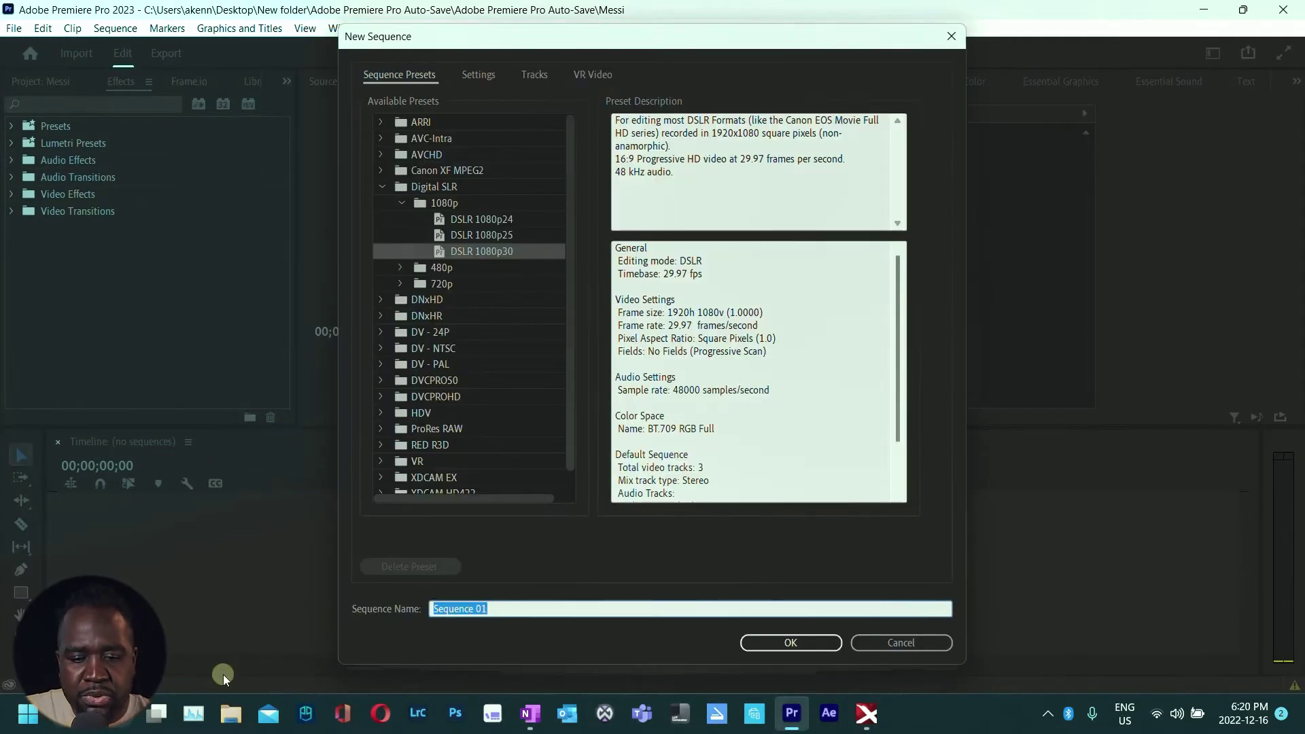
click(475, 251)
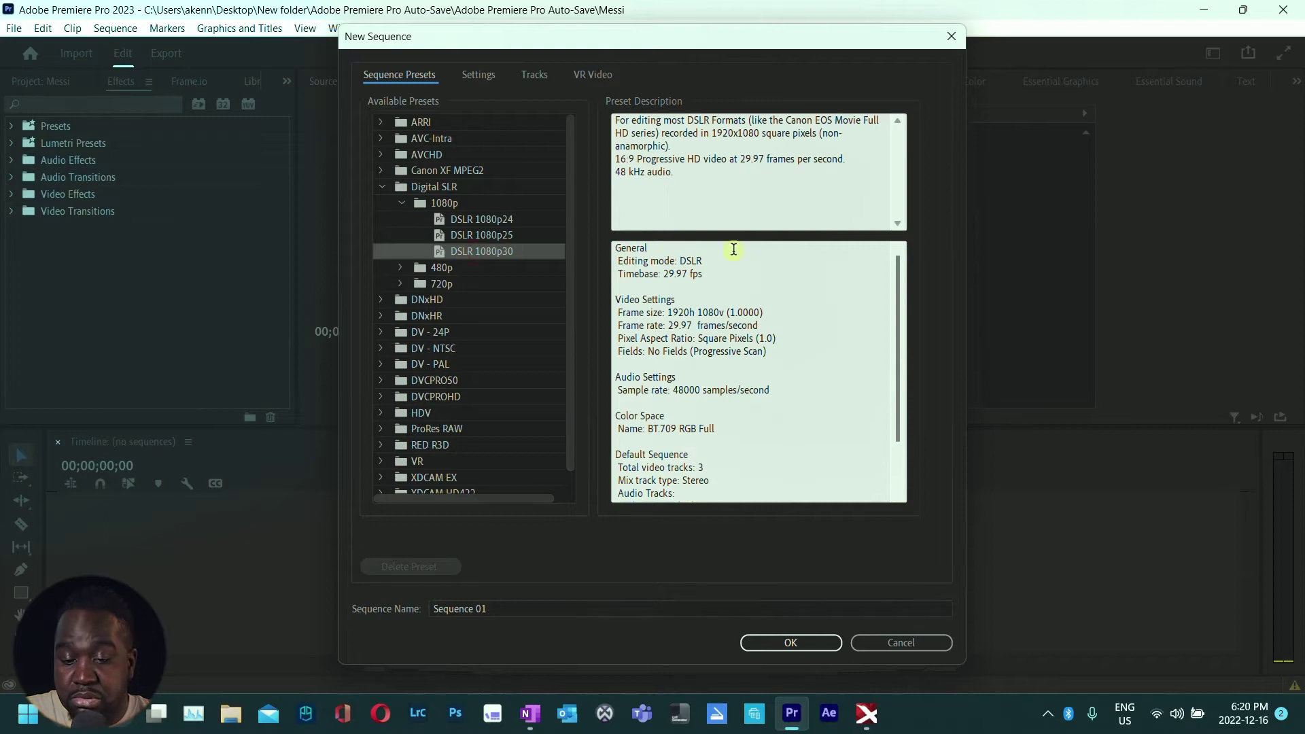
click(484, 73)
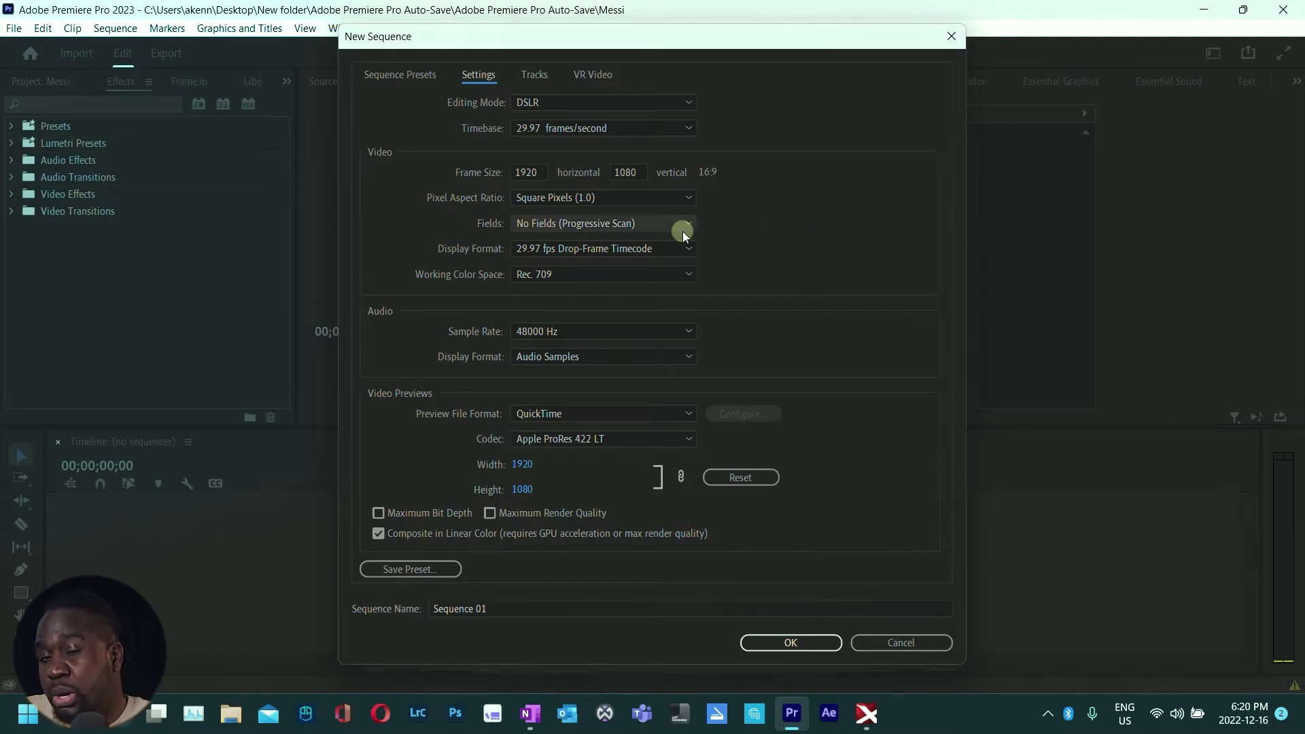
click(789, 643)
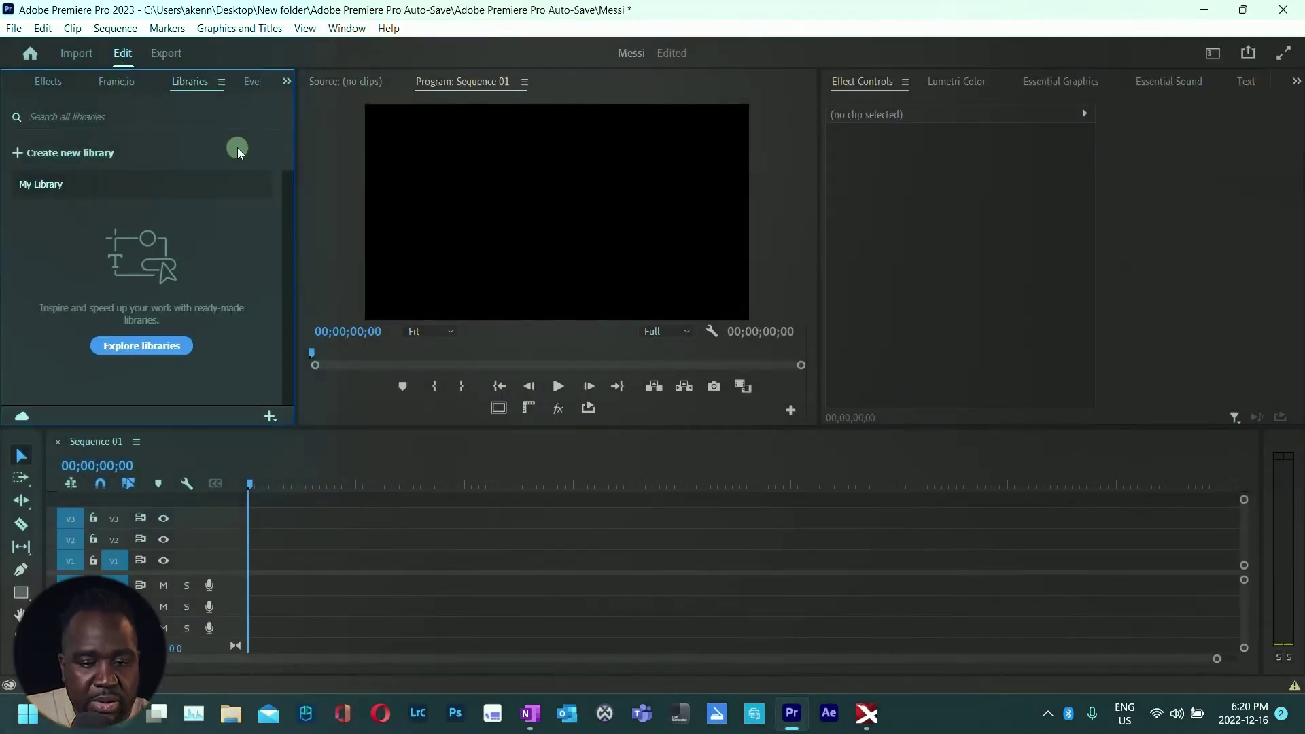
Step: Import the Messi To life PSD from the Desktop via the Project panel
click(246, 80)
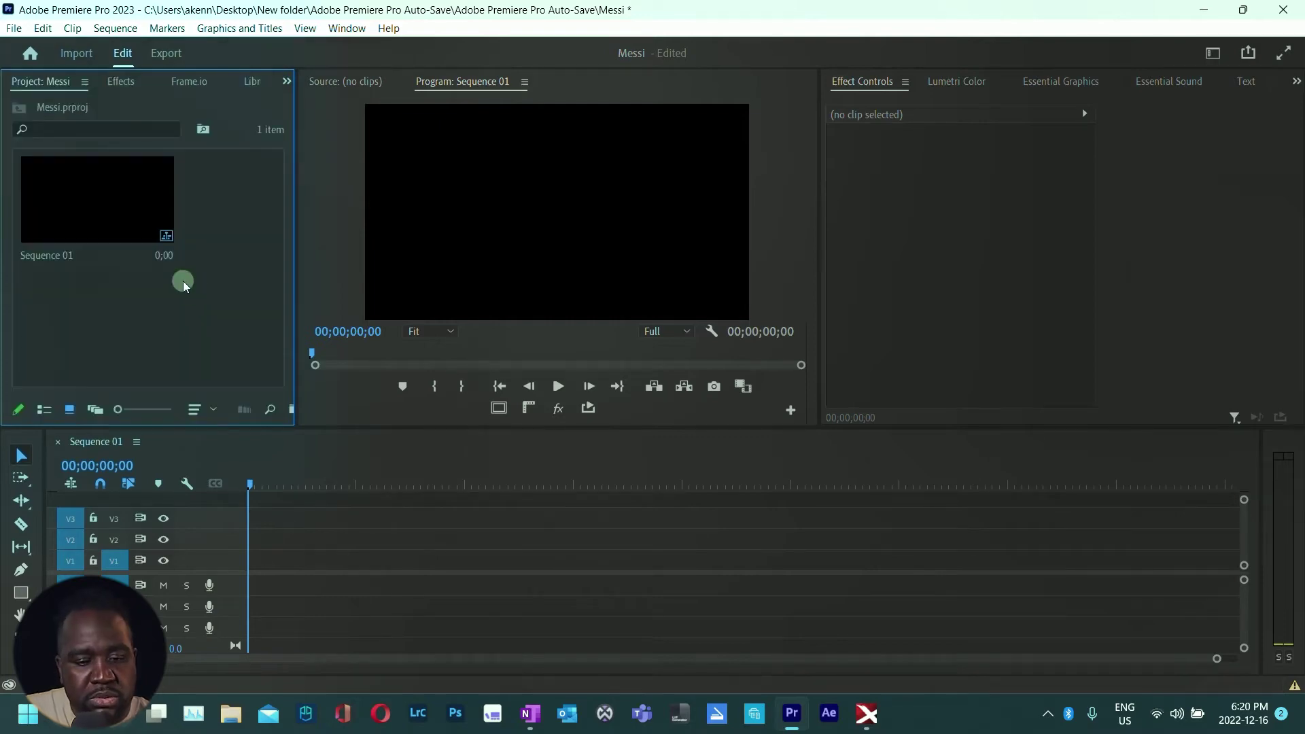
right_click(193, 316)
click(295, 440)
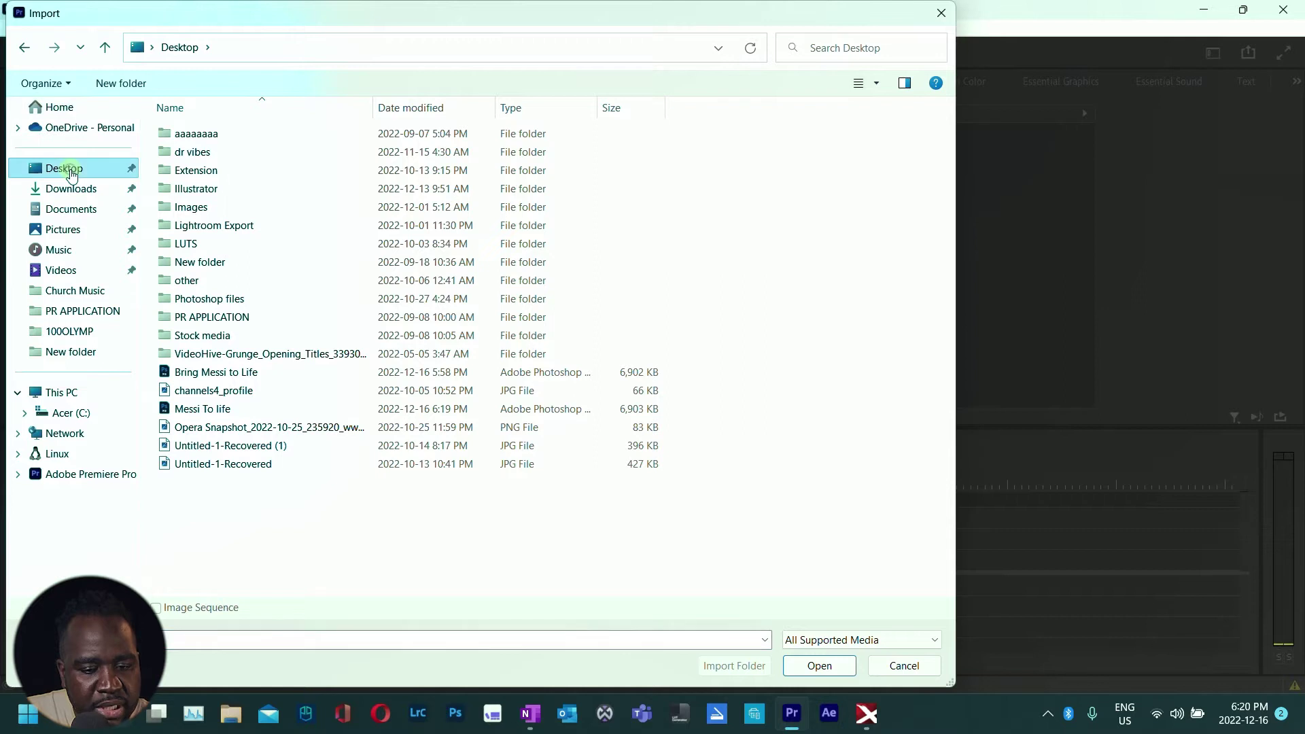
click(210, 410)
double_click(206, 410)
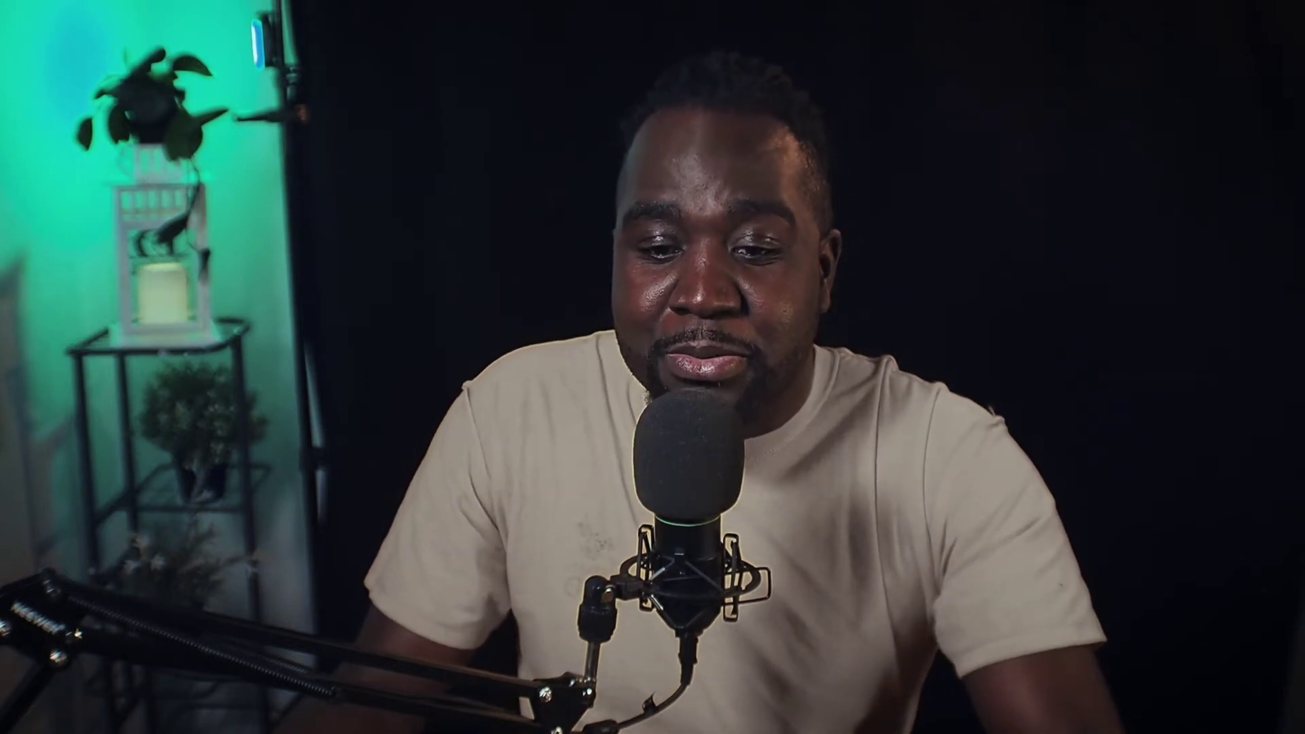
Step: Import the PSD's layers as a sequence and open the new Messi To life bin
click(724, 232)
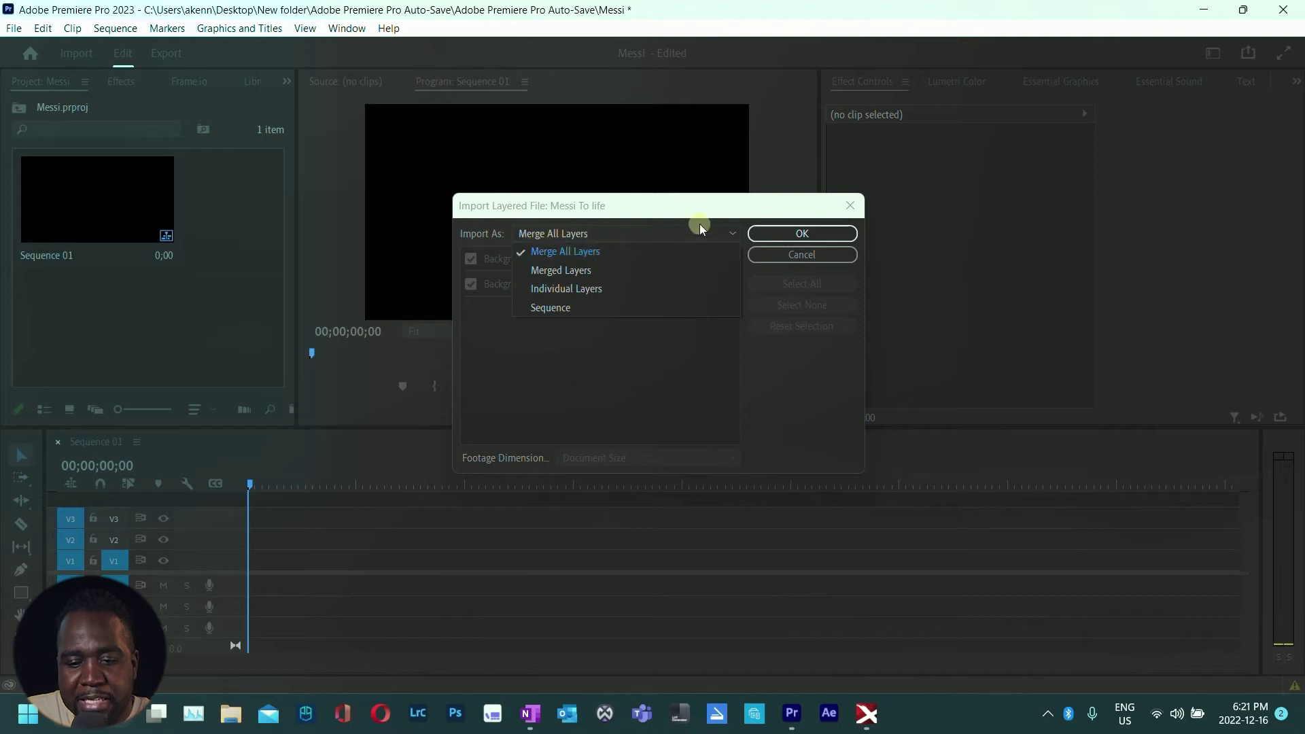
click(549, 309)
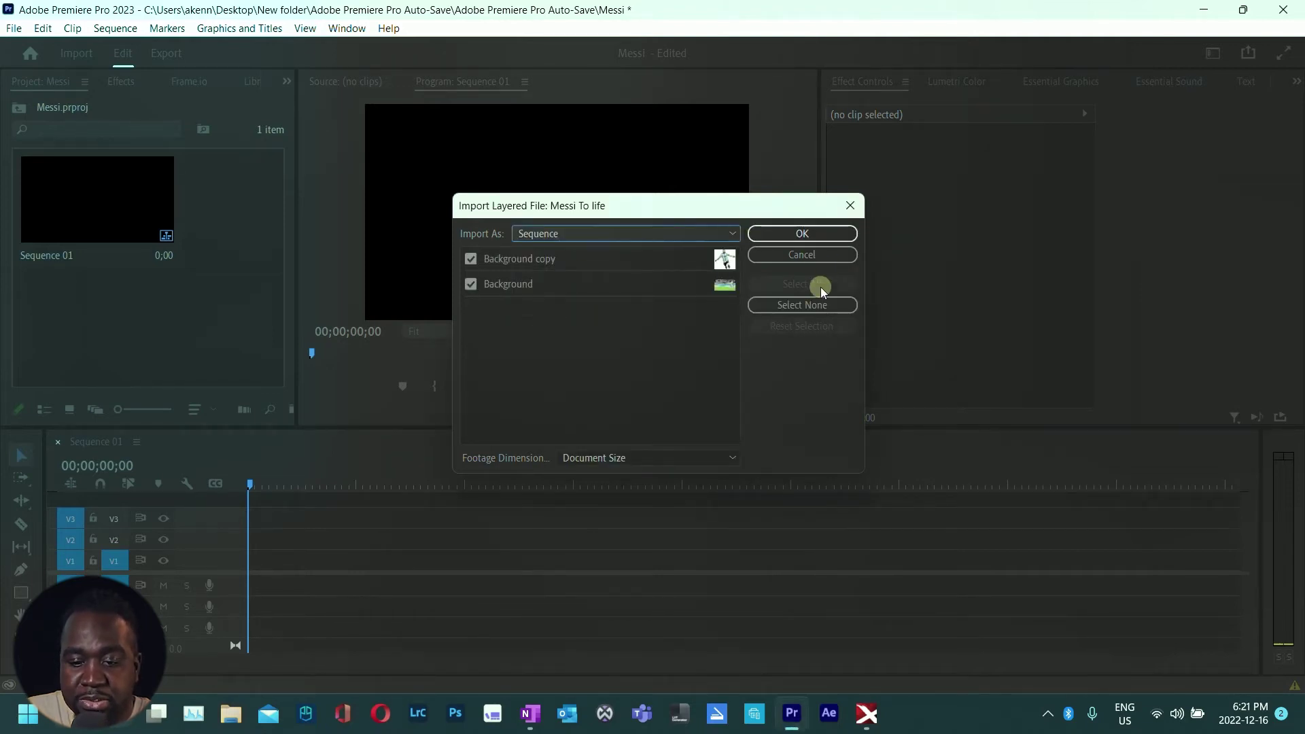
click(801, 233)
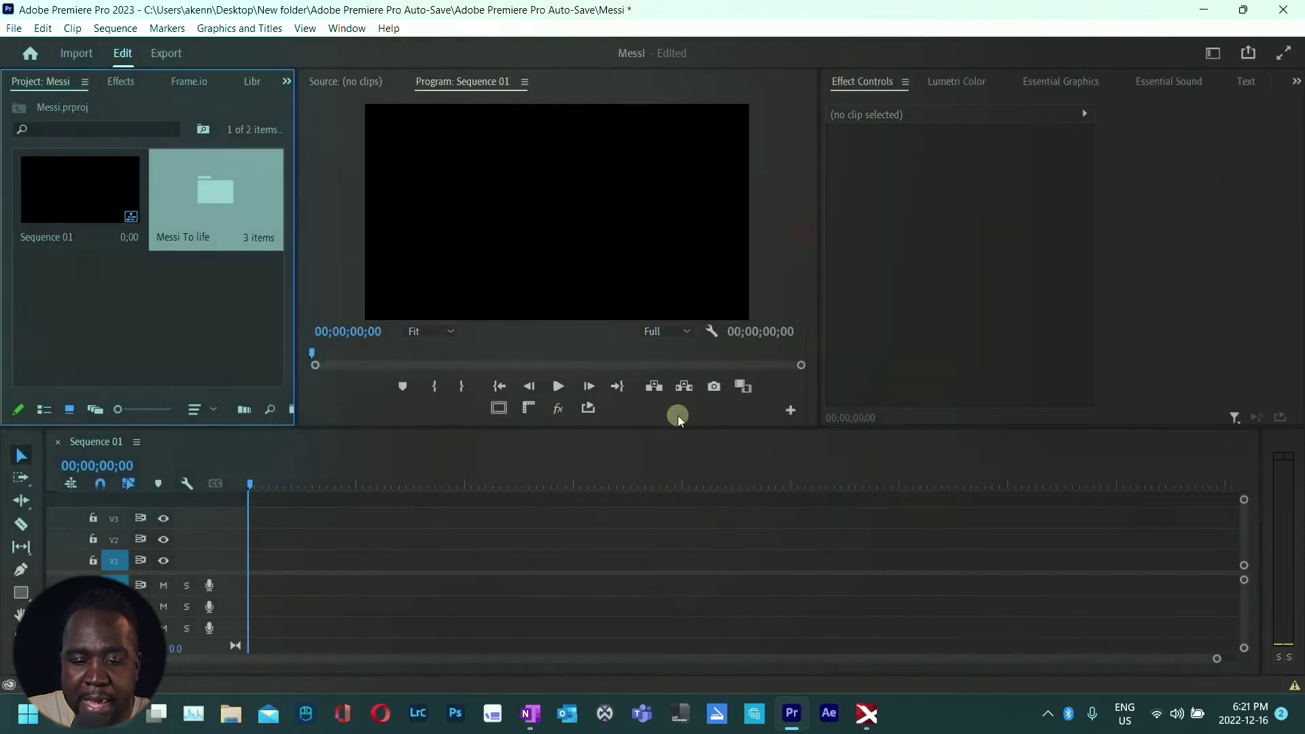
double_click(210, 198)
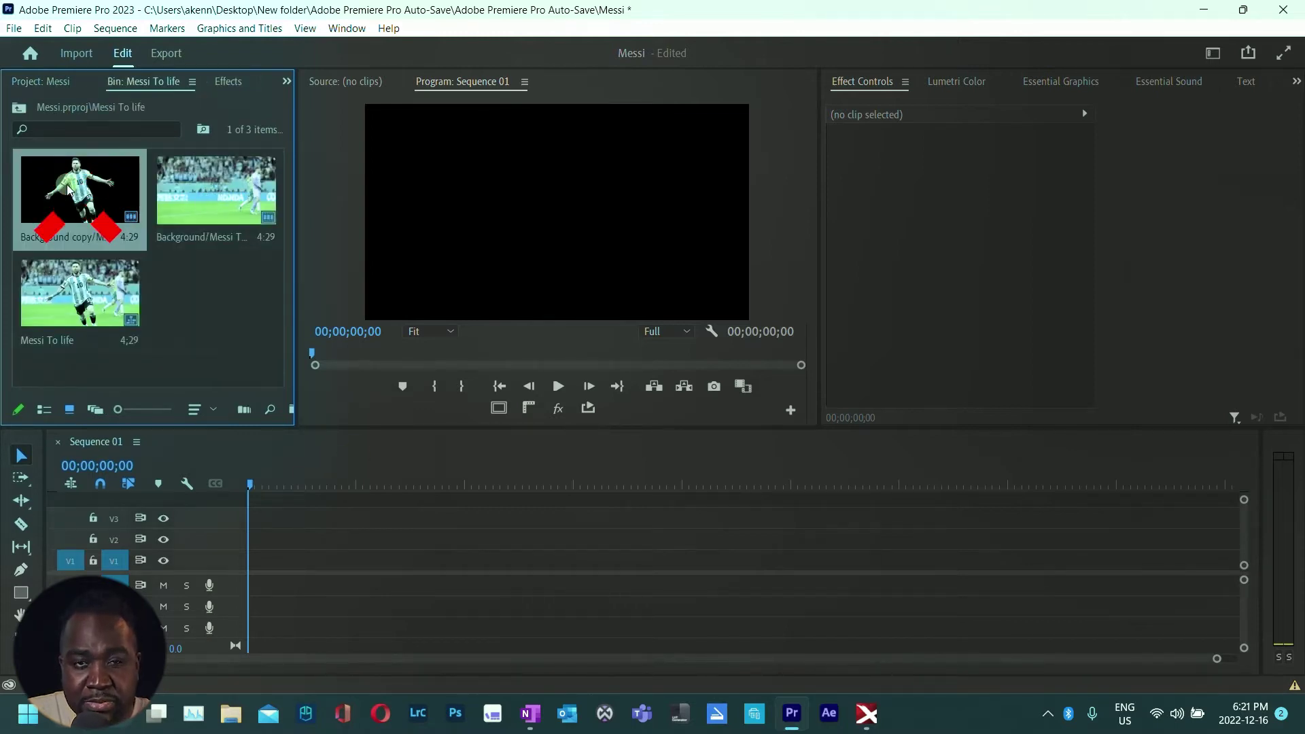
Step: Drop the Messi To life sequence into Sequence 01, with Background copy on V2 over Background on V1
click(213, 177)
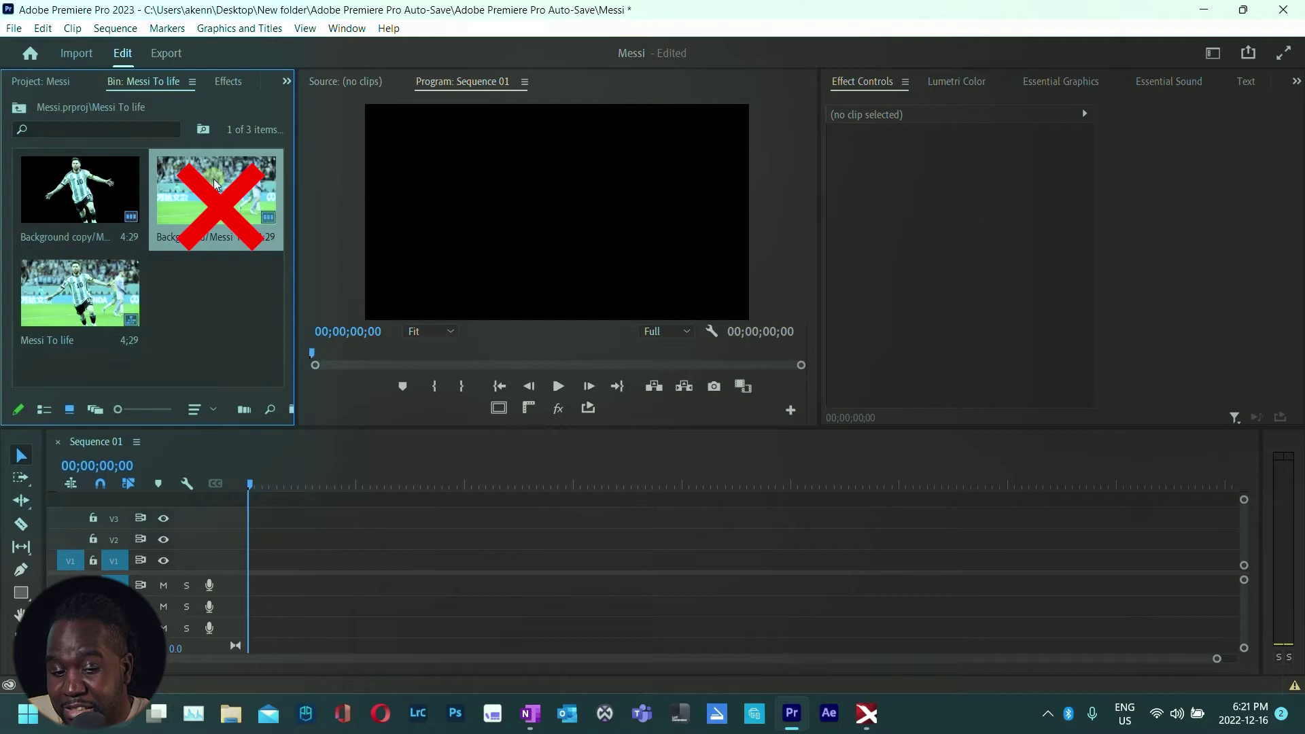
click(49, 302)
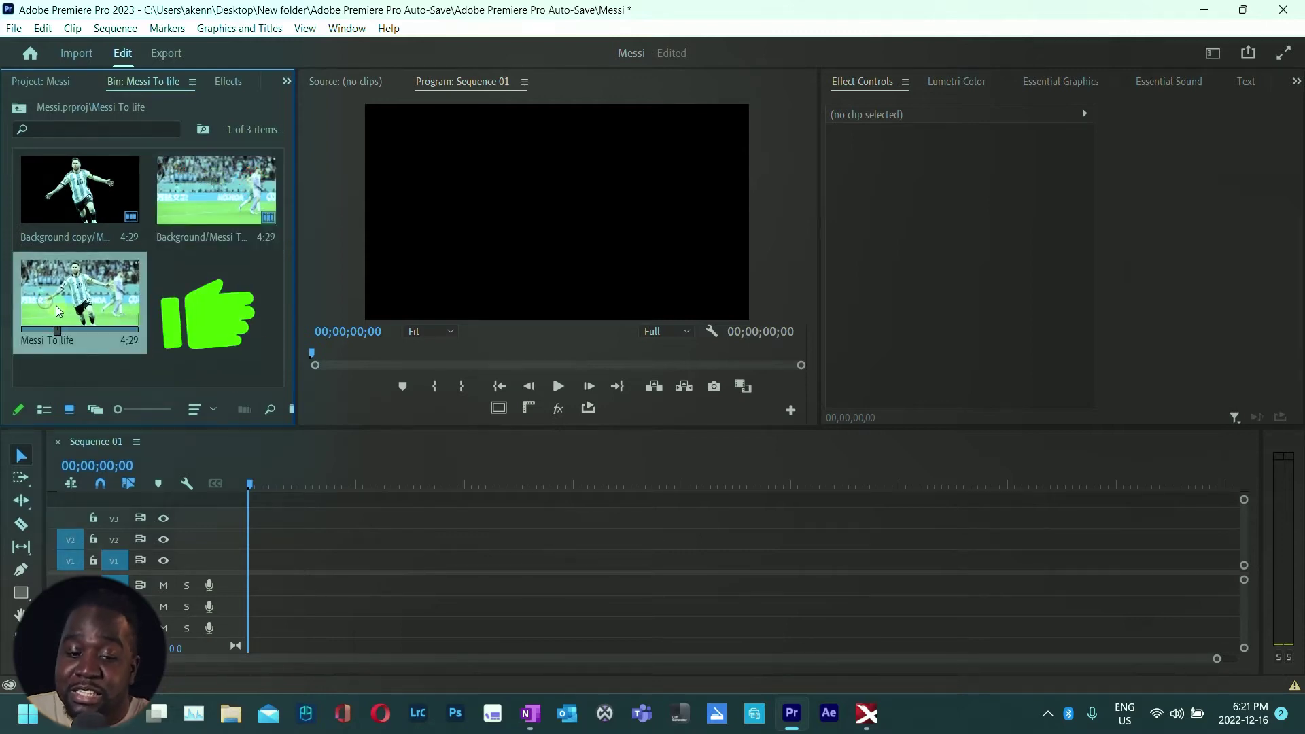
drag(87, 275, 269, 566)
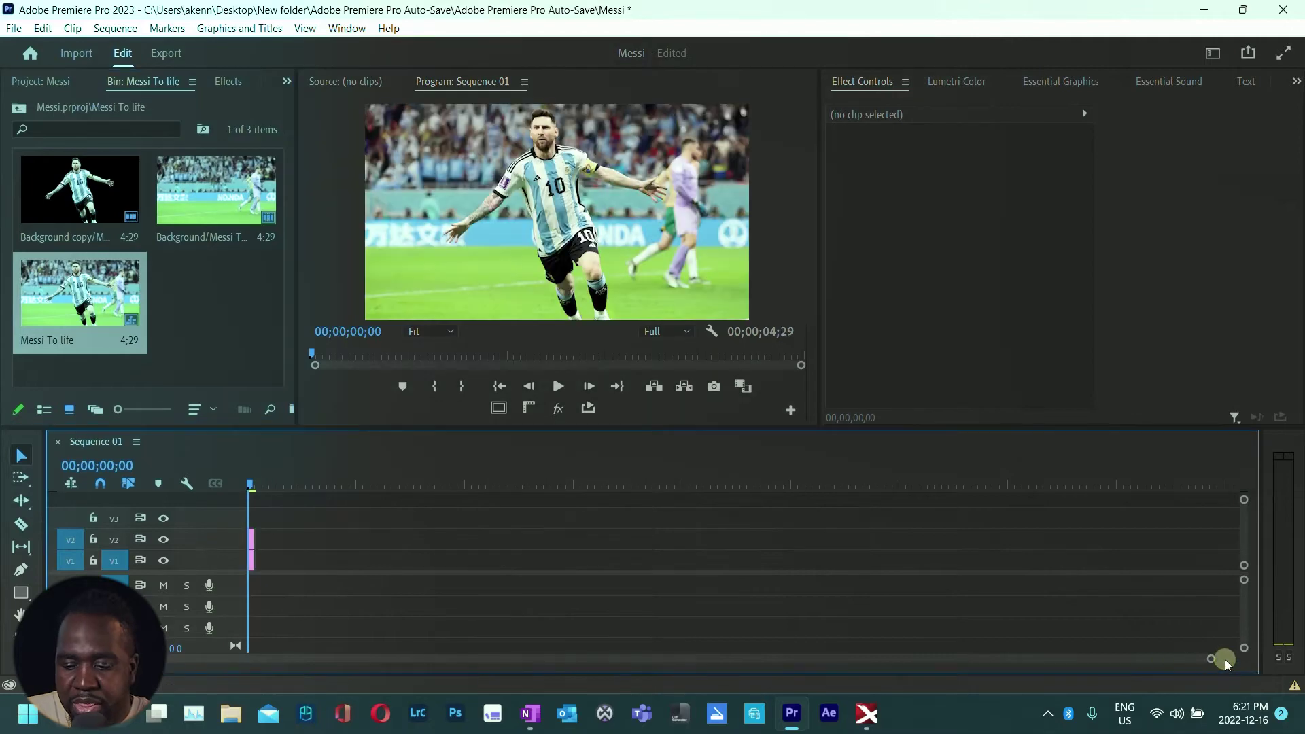
drag(1216, 659, 691, 656)
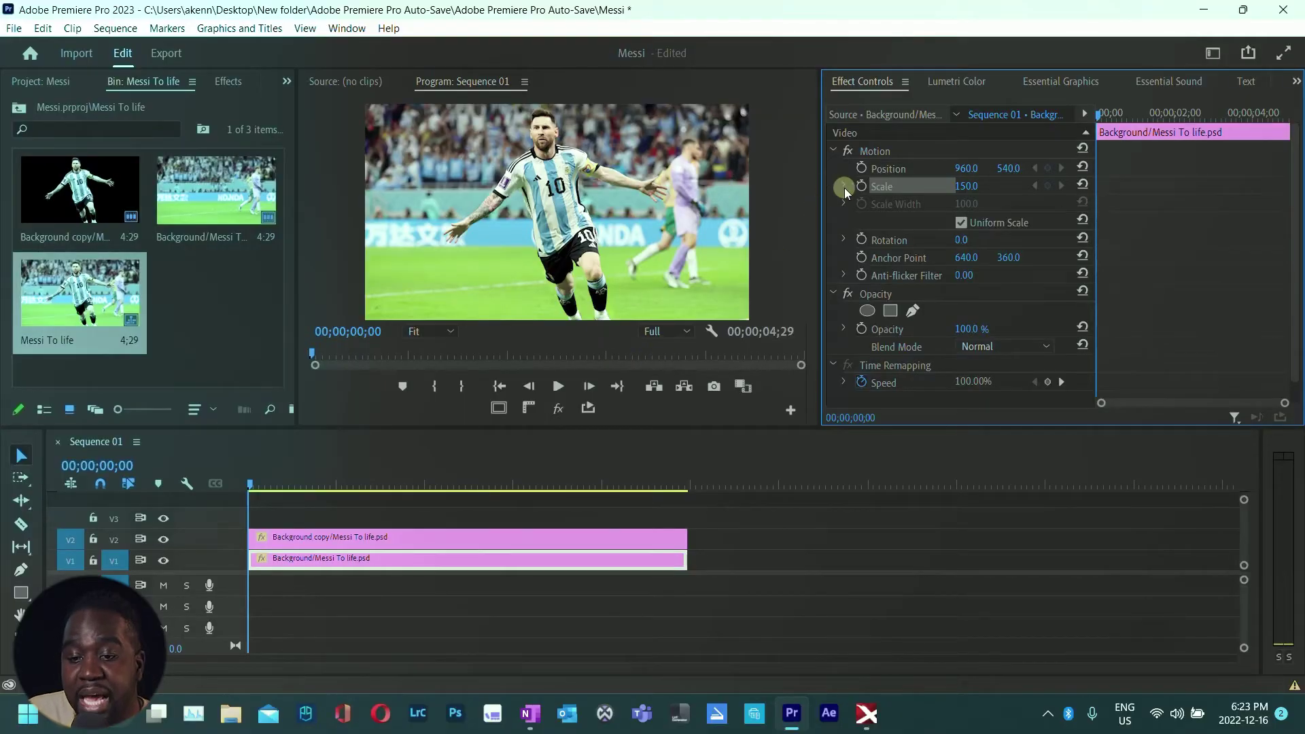
Step: Select the Background copy cutout on V2, check it alone, and set starting Position and Scale keyframes
click(339, 541)
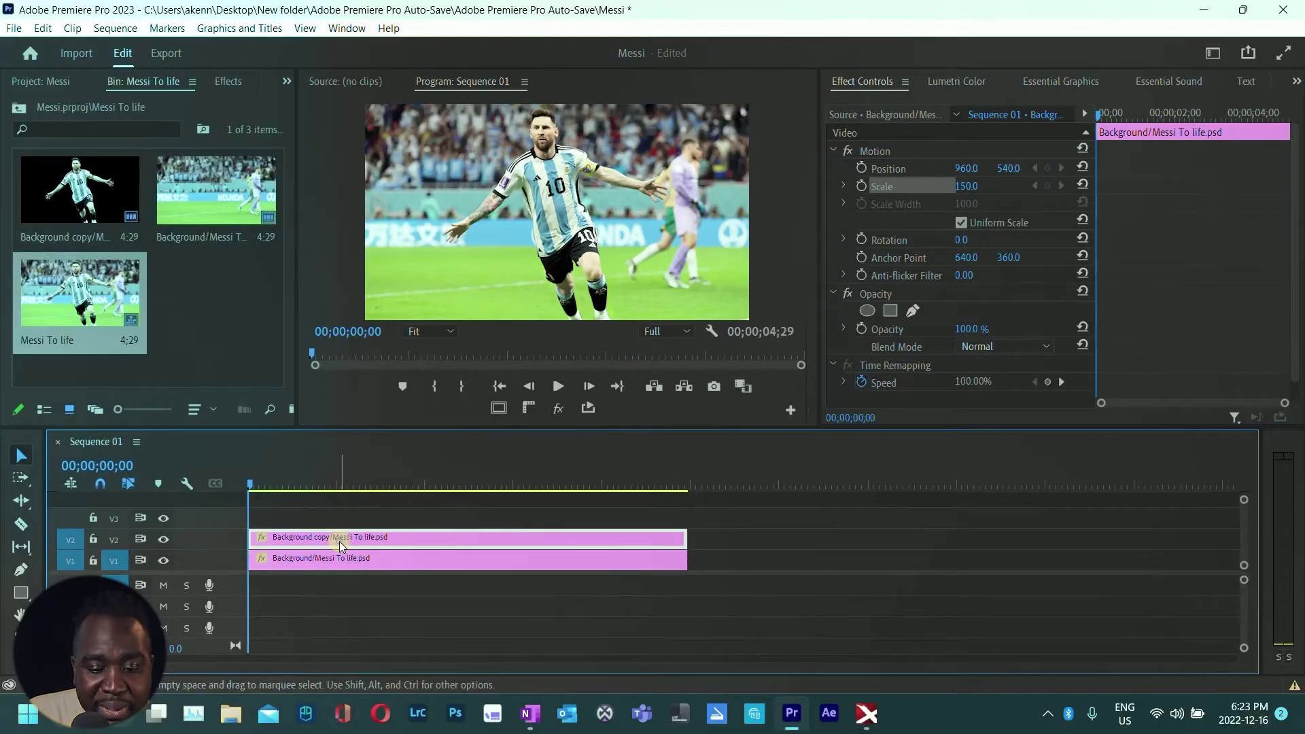
click(162, 559)
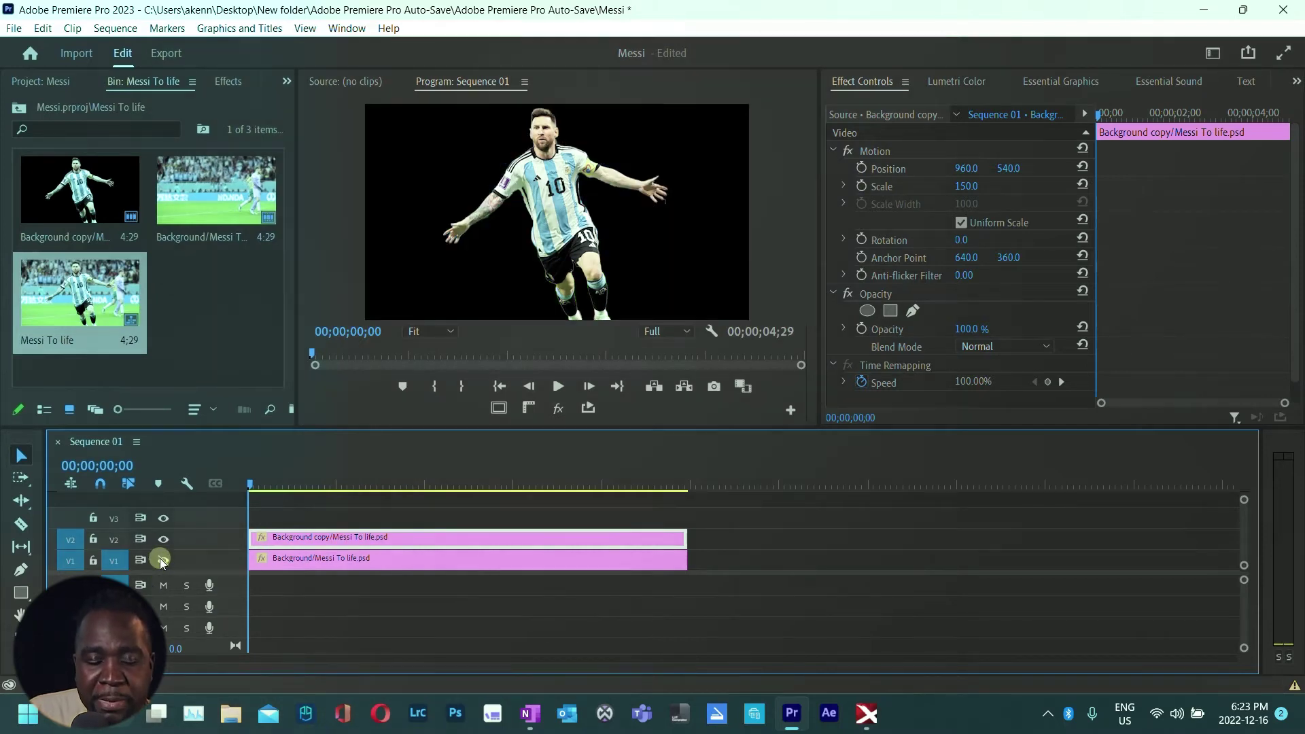
click(163, 559)
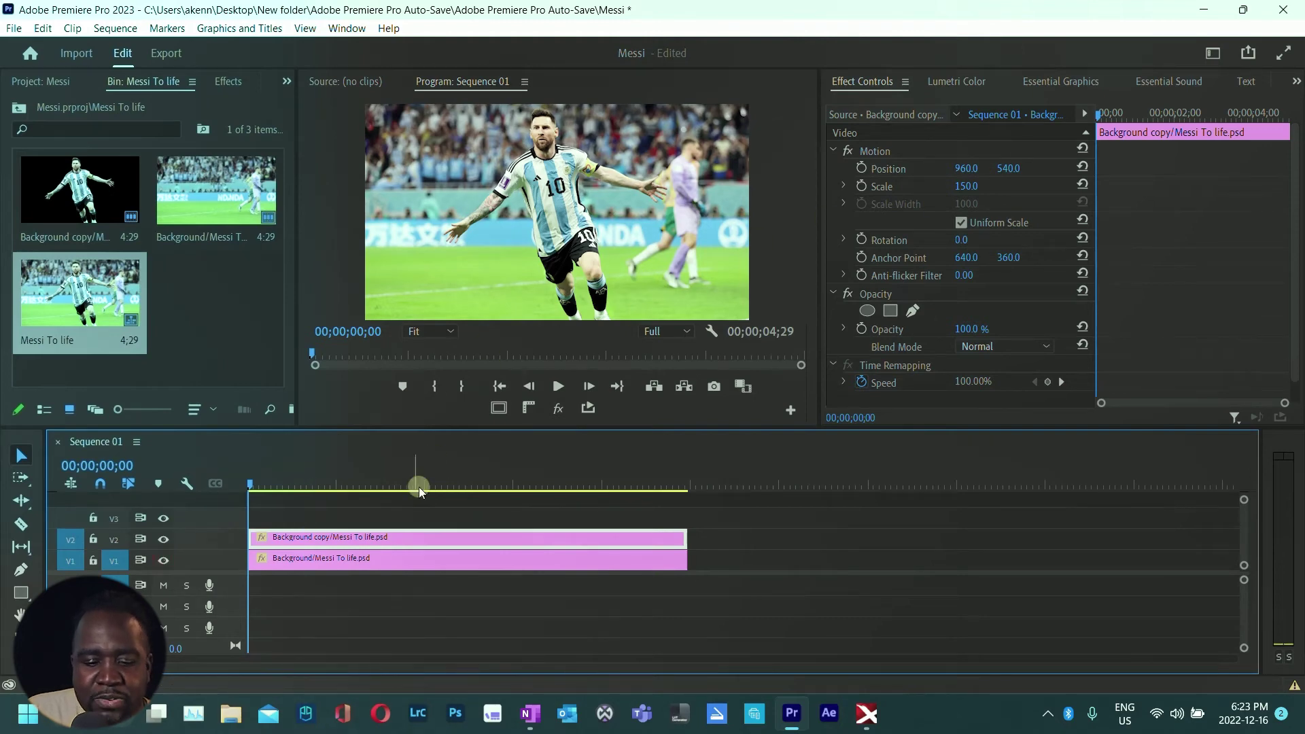
click(861, 167)
click(861, 185)
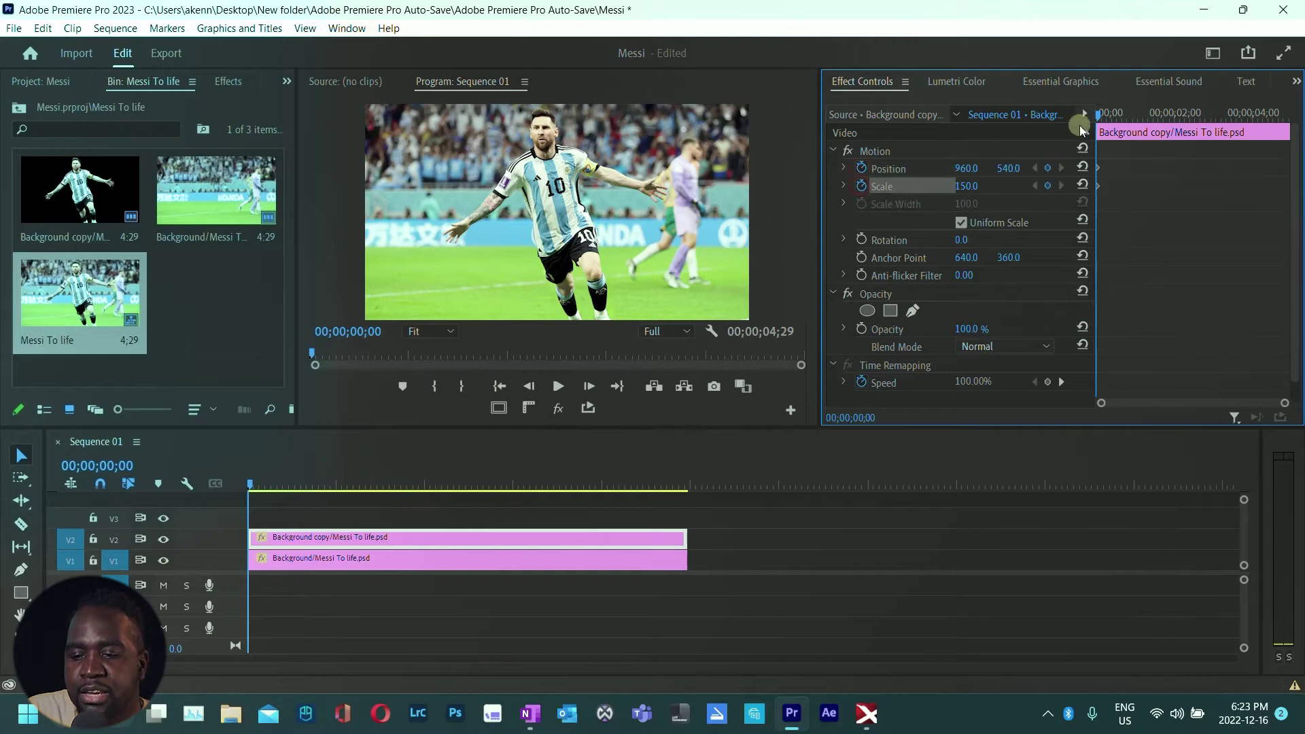
Step: At 2;24, add Position and Scale keyframes on the cutout and set Scale to 200
drag(1100, 114, 1209, 121)
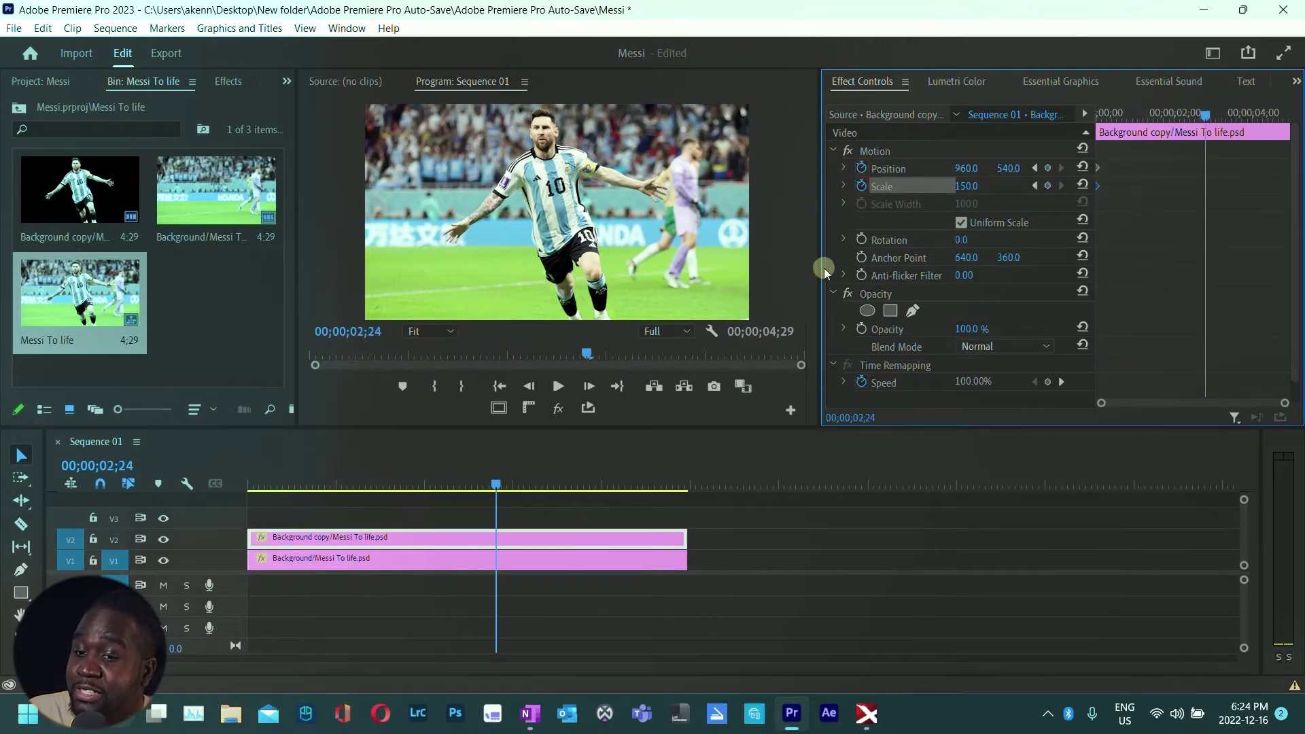
click(1047, 168)
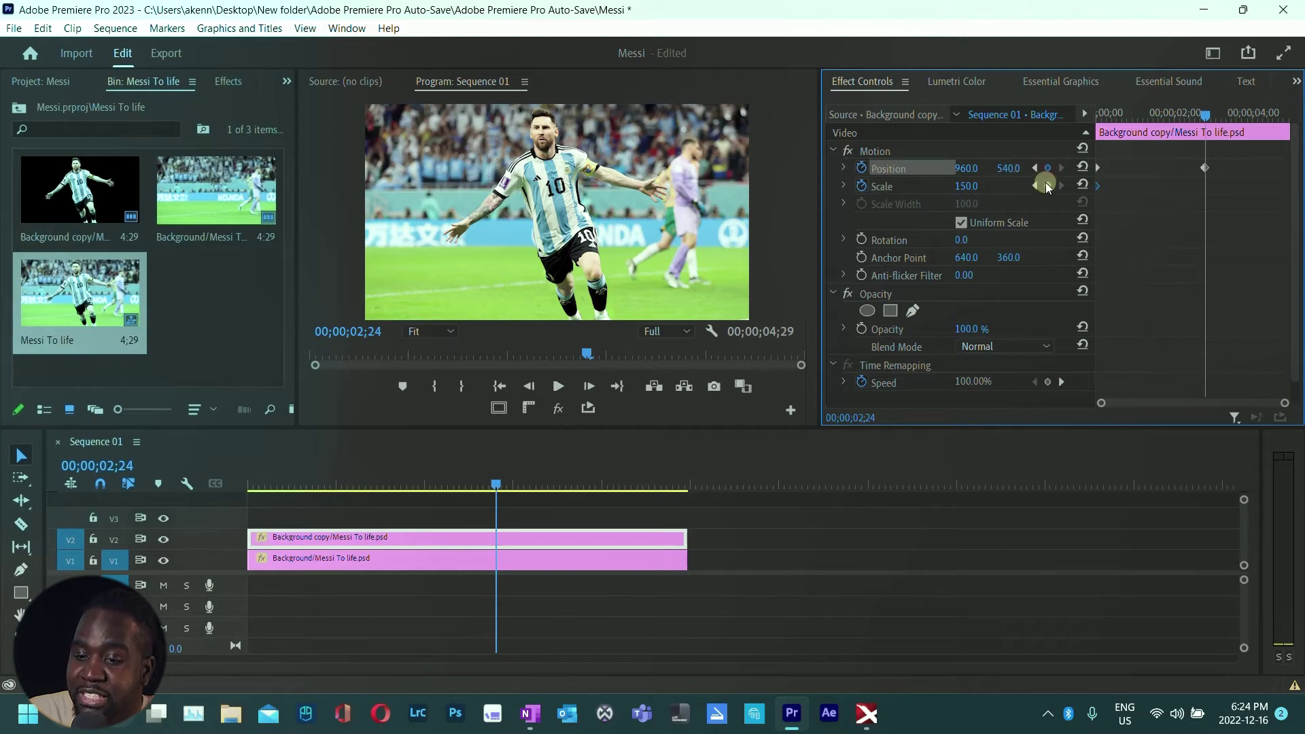
click(1047, 186)
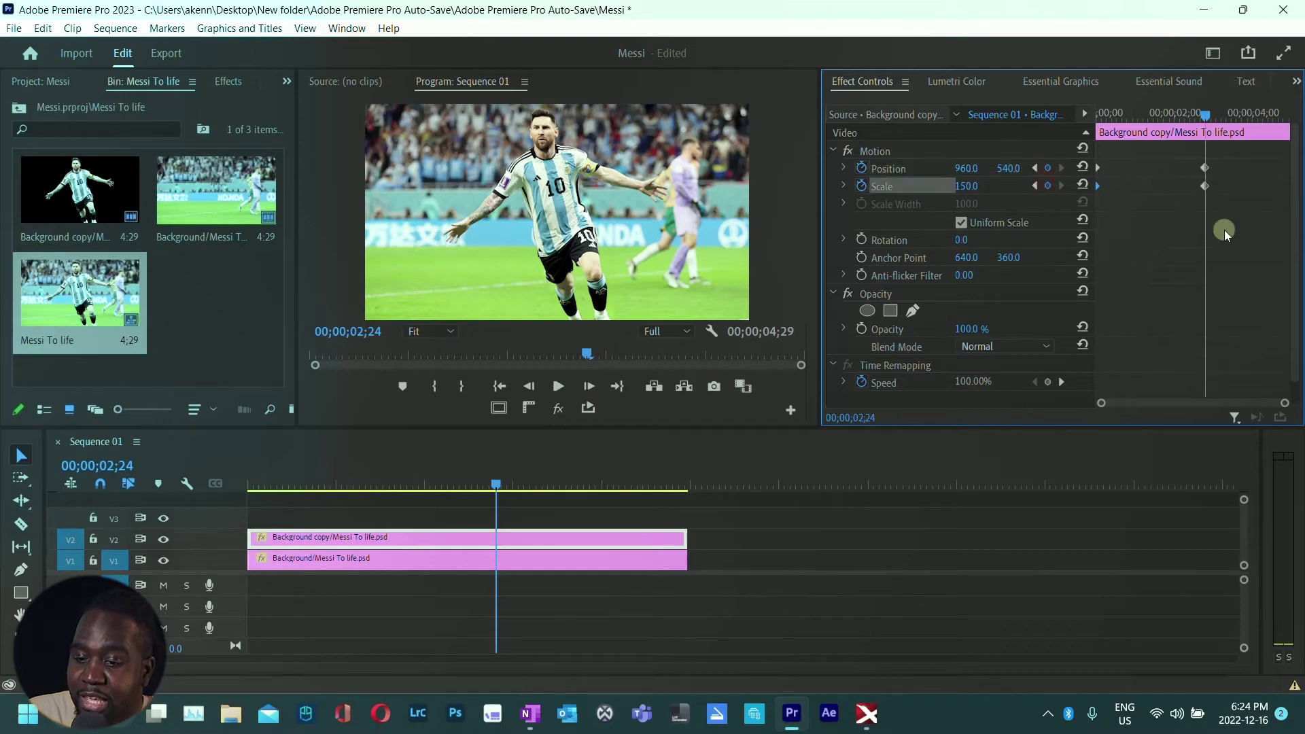
click(1202, 194)
click(968, 188)
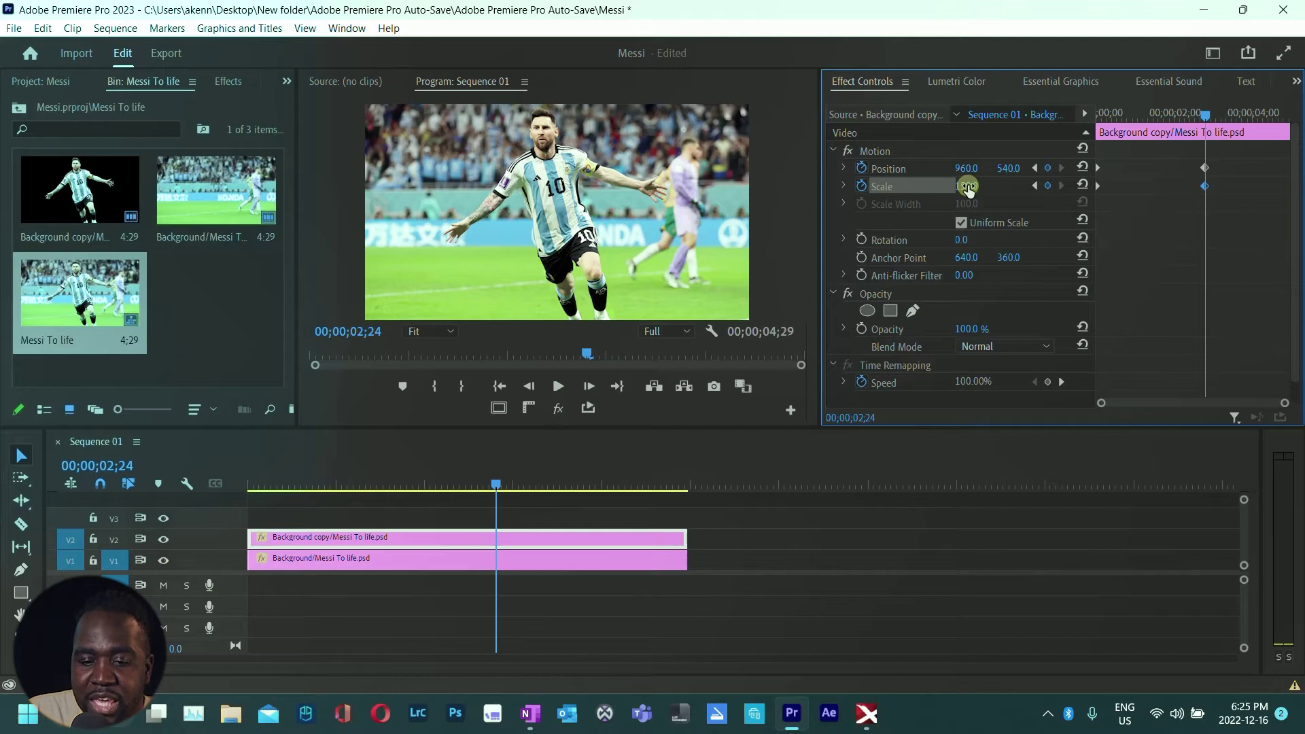
drag(973, 188, 1017, 187)
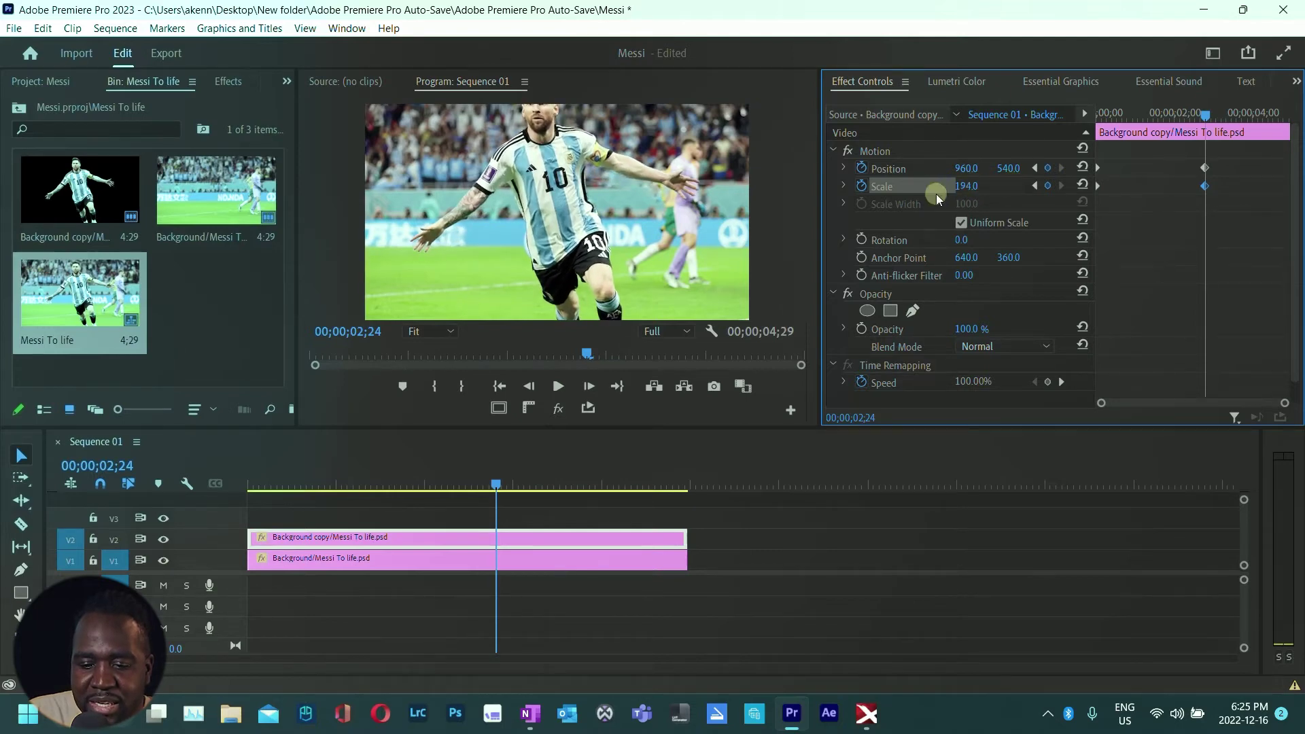
text(200)
key(Return)
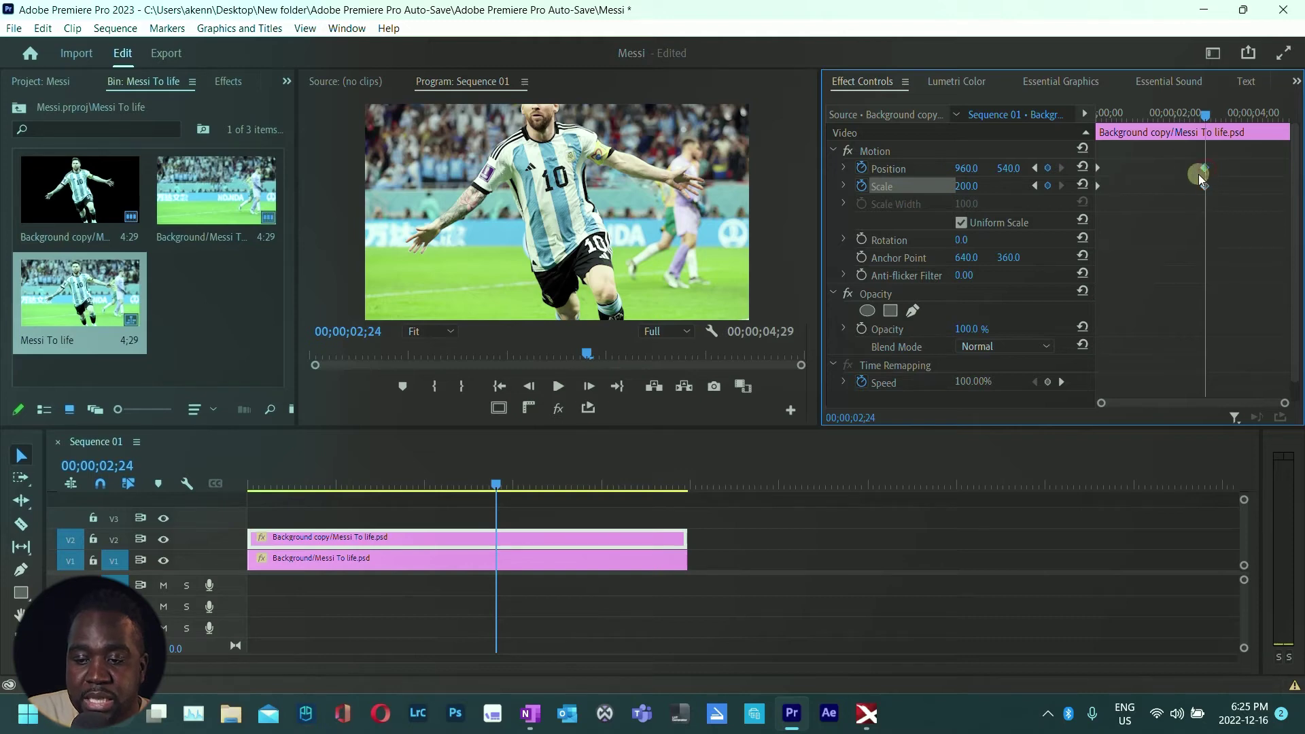
Step: Lower the cutout to Position Y 703 and preview the zoom animation from the start
click(1003, 170)
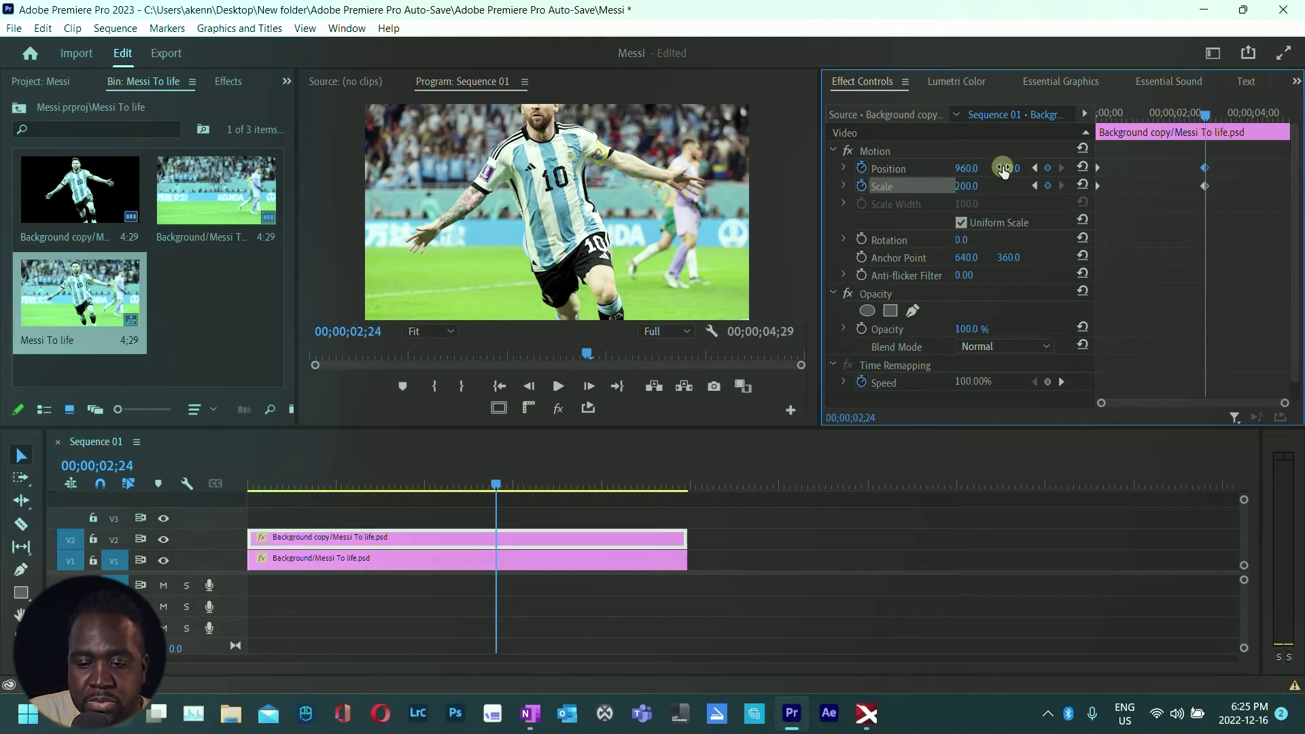
drag(1003, 170, 1016, 168)
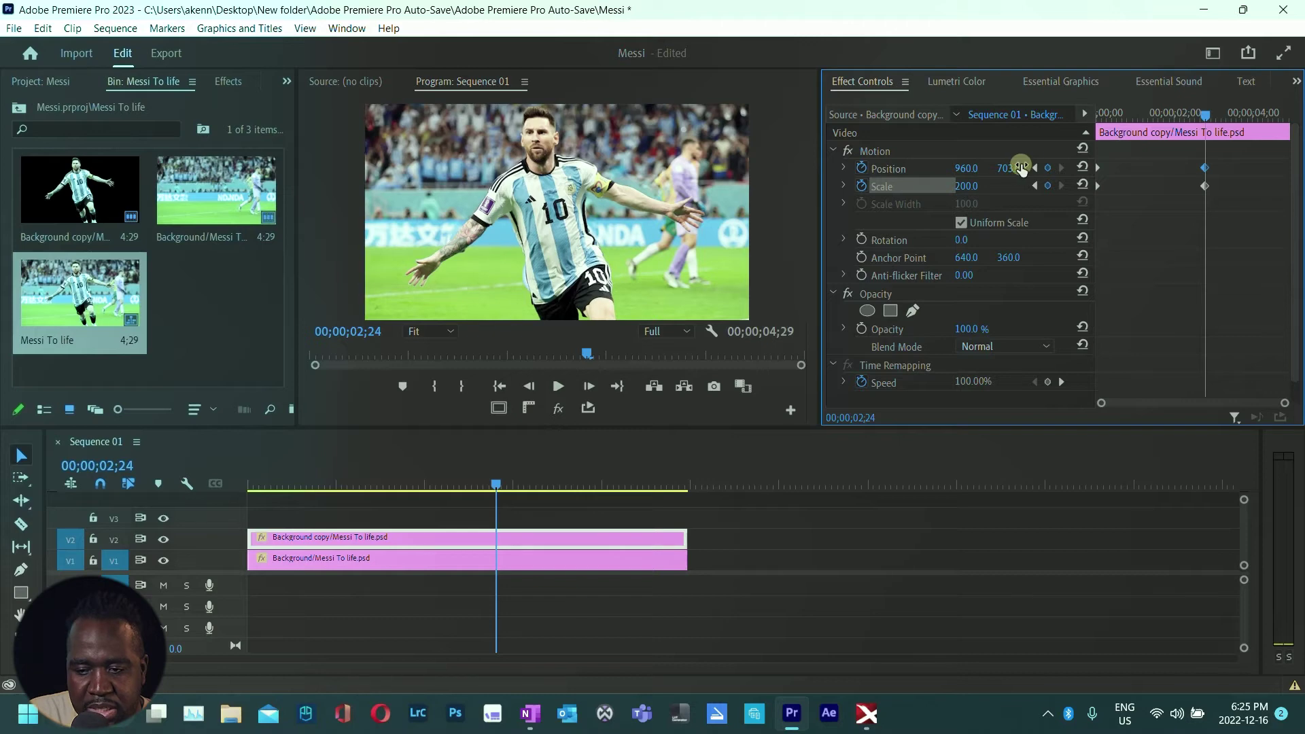
drag(1197, 124, 1058, 136)
key(space)
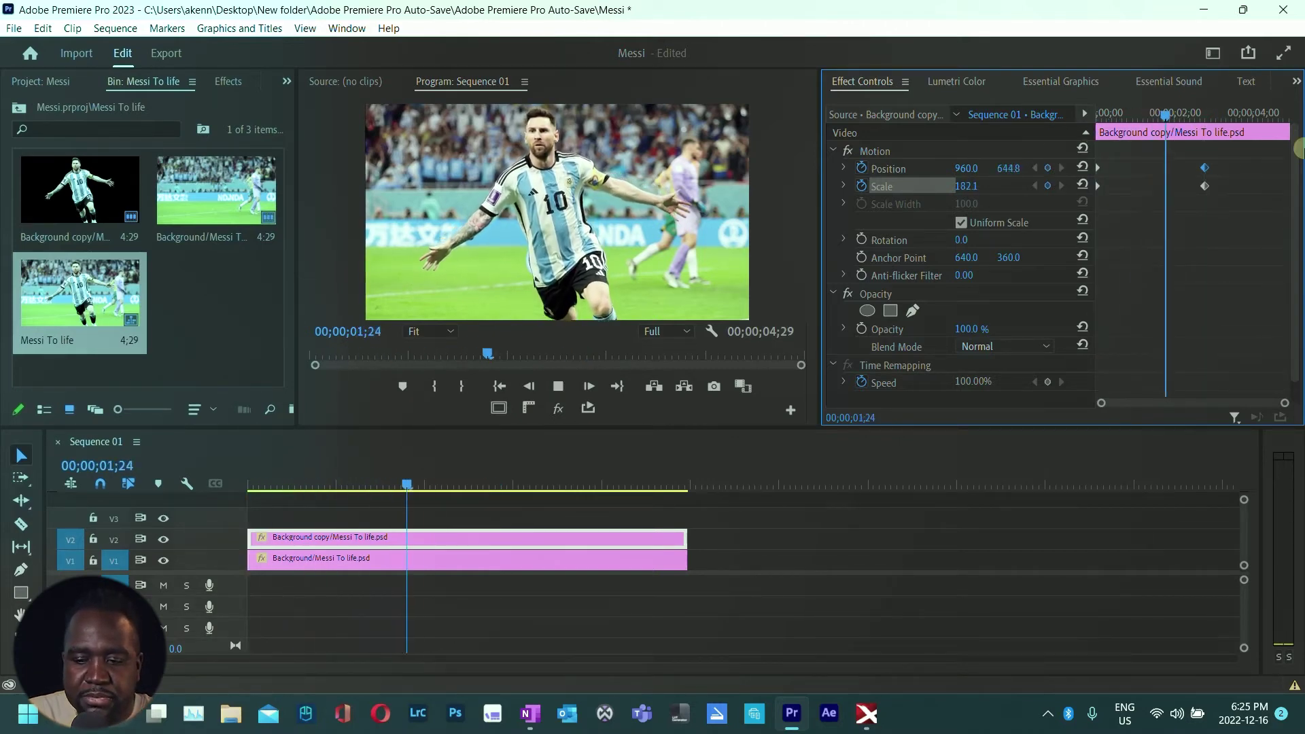
drag(1115, 139, 1201, 130)
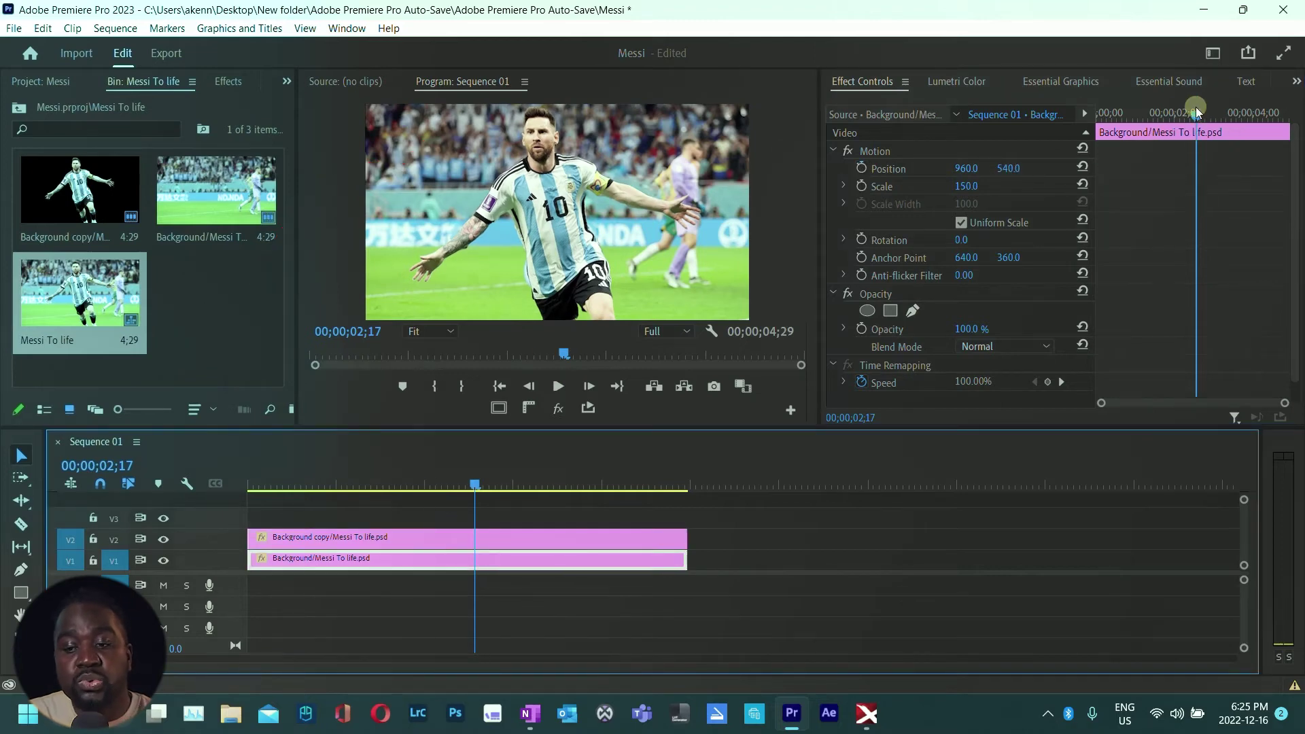
Step: At 00;00;00;00, set a starting Scale keyframe of 150 on the background layer and play back
drag(1196, 113, 1087, 125)
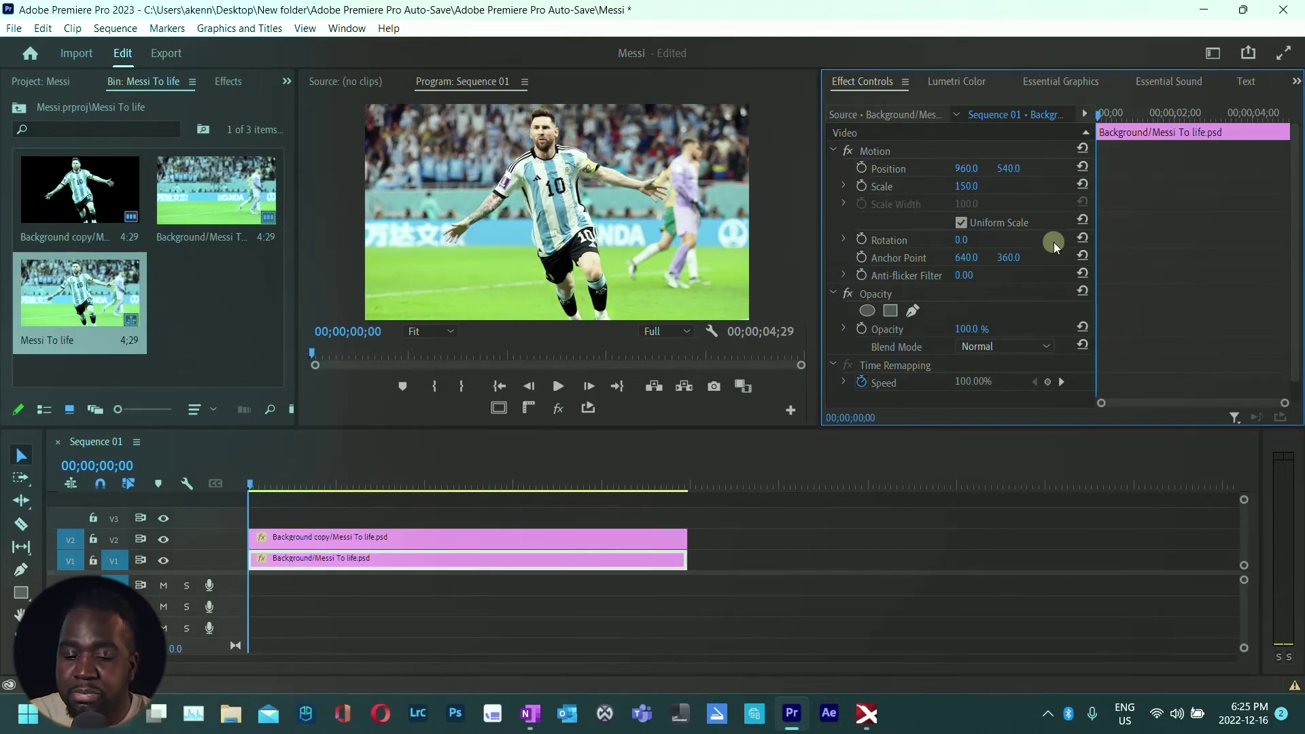
click(861, 188)
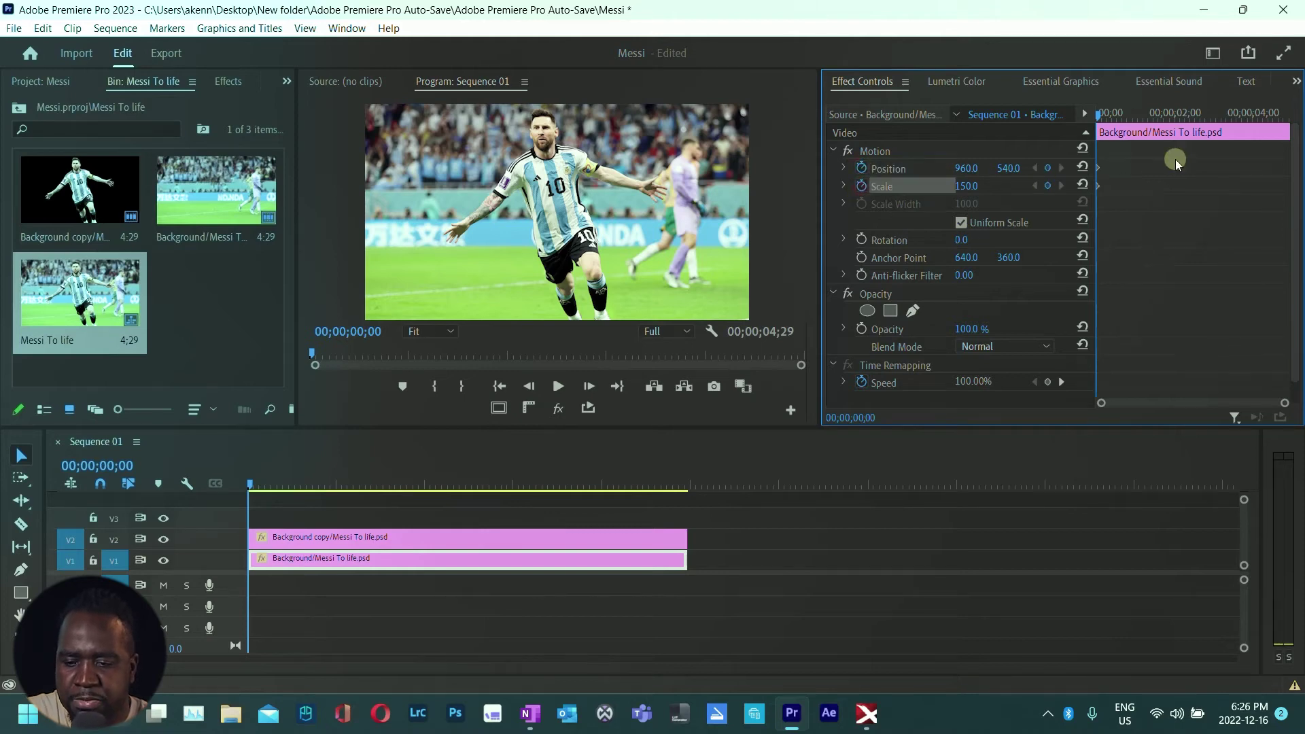
key(space)
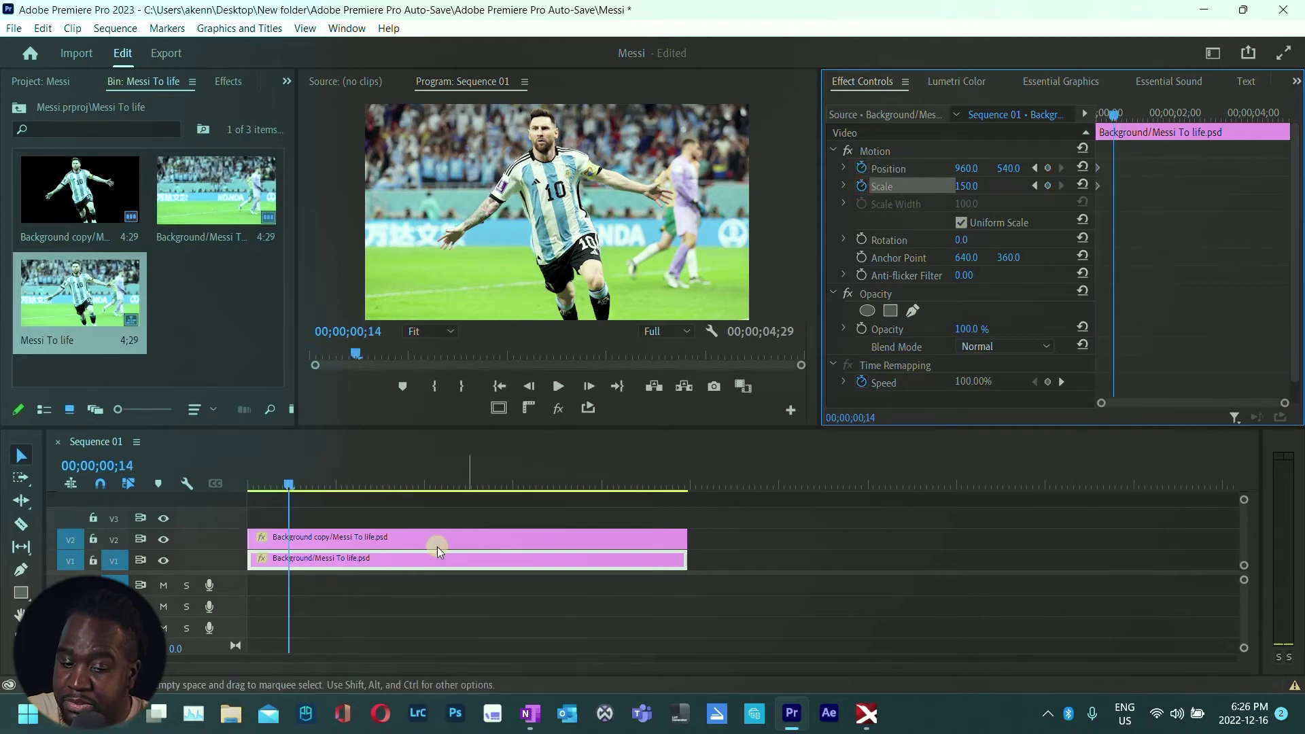
Step: Check the cutout's end keyframe at 2;24, then reselect the background clip
click(381, 538)
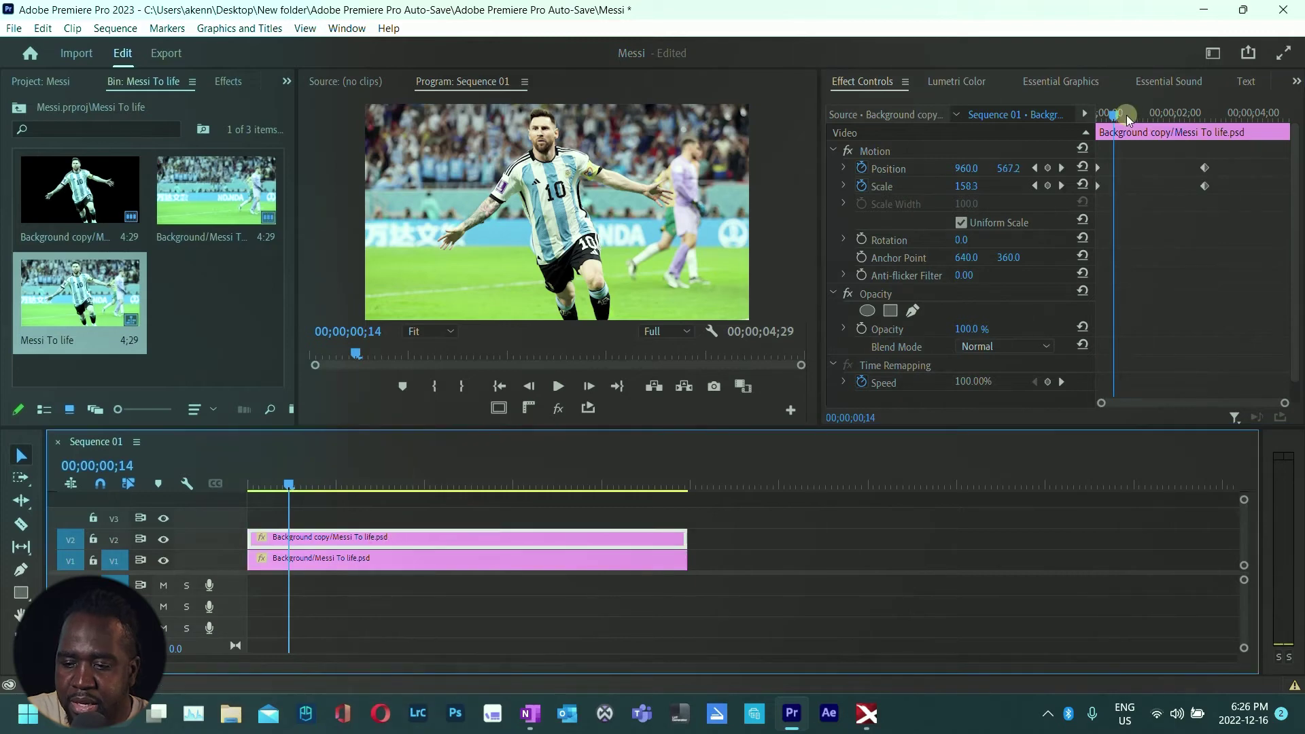
drag(1116, 115, 1167, 114)
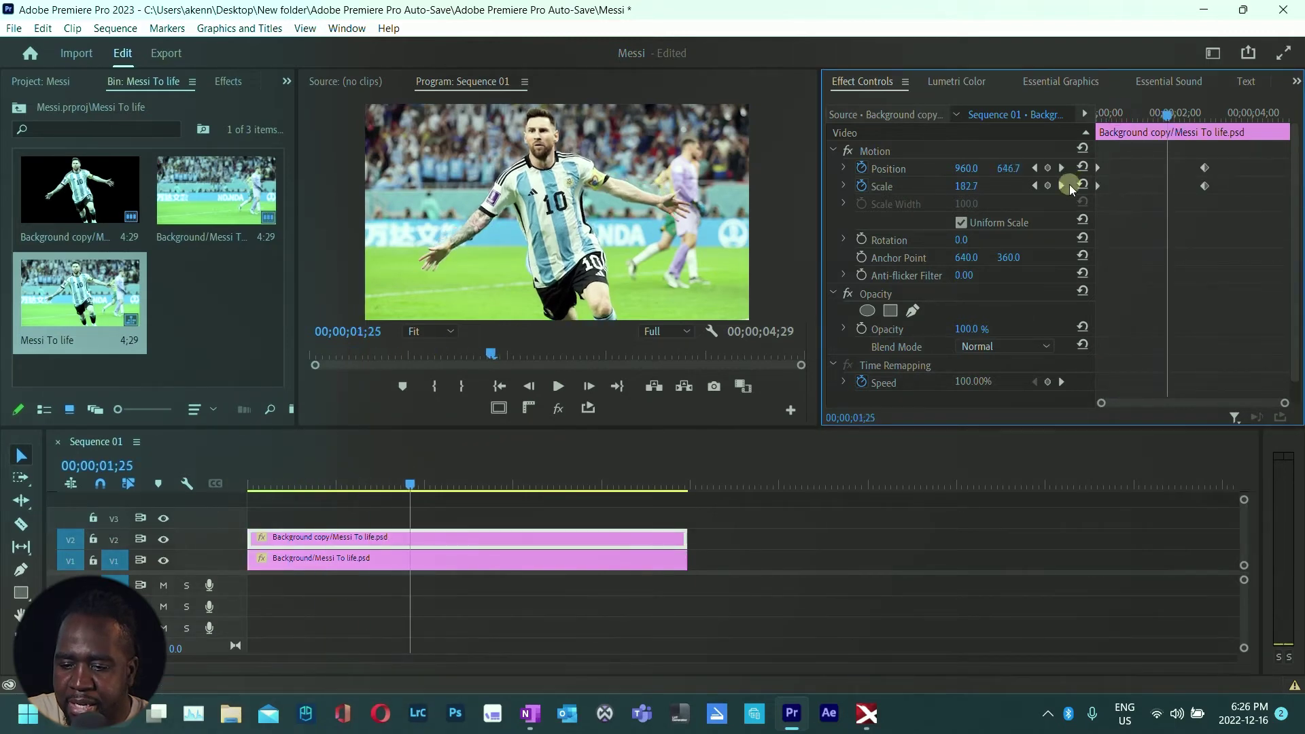
click(1065, 186)
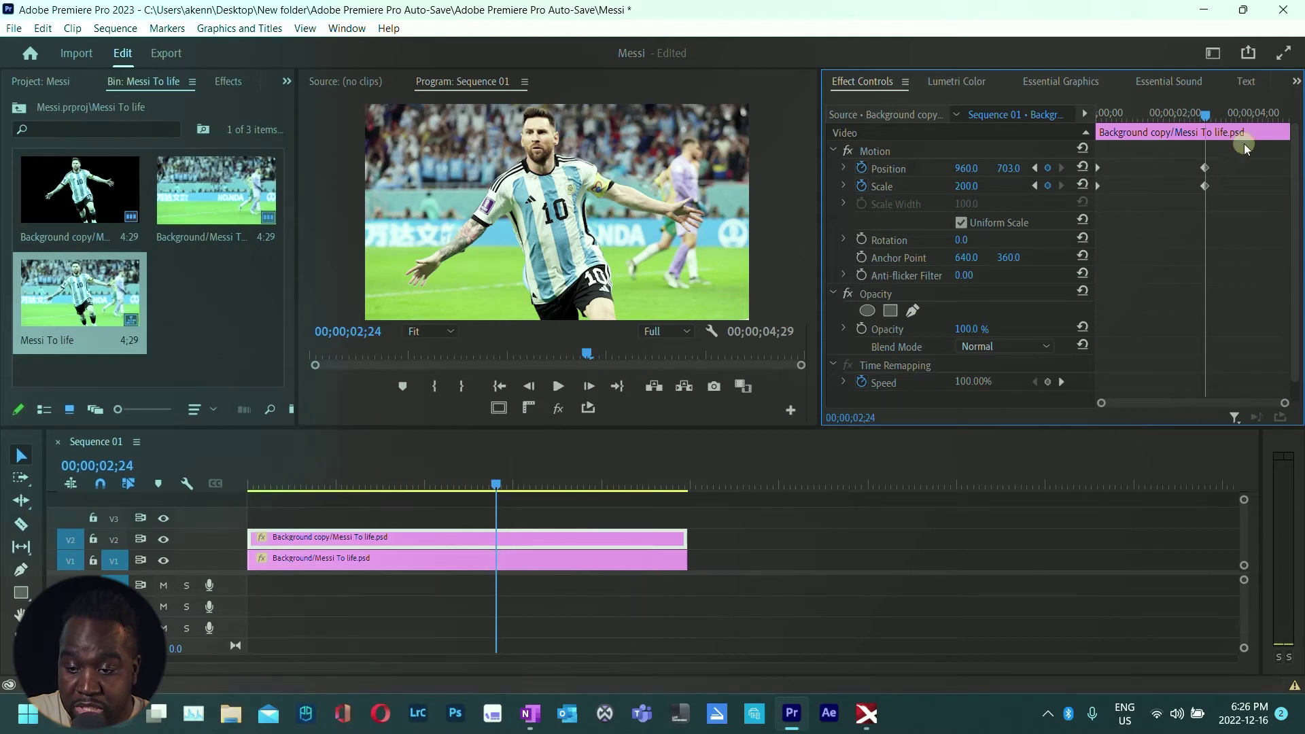
click(528, 561)
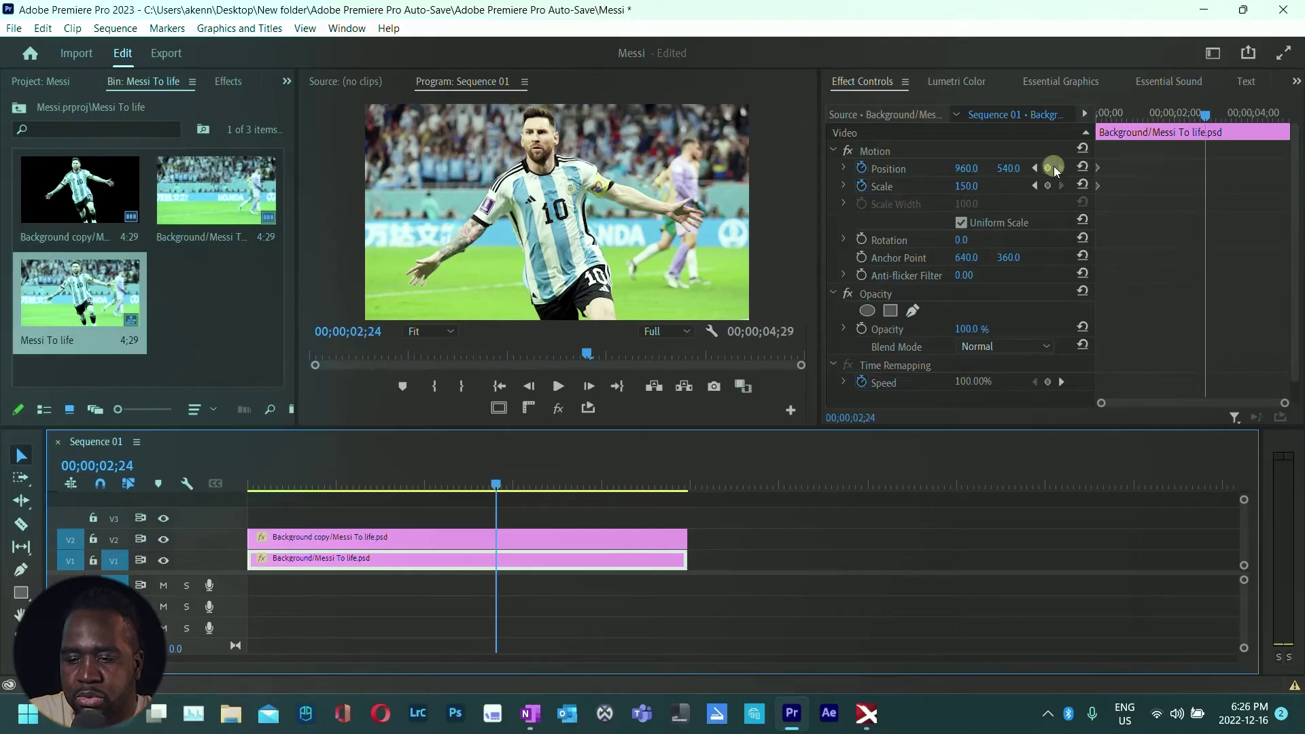
Step: Add a background Position keyframe at 00;00;02;24, keeping 960, 540
click(1050, 168)
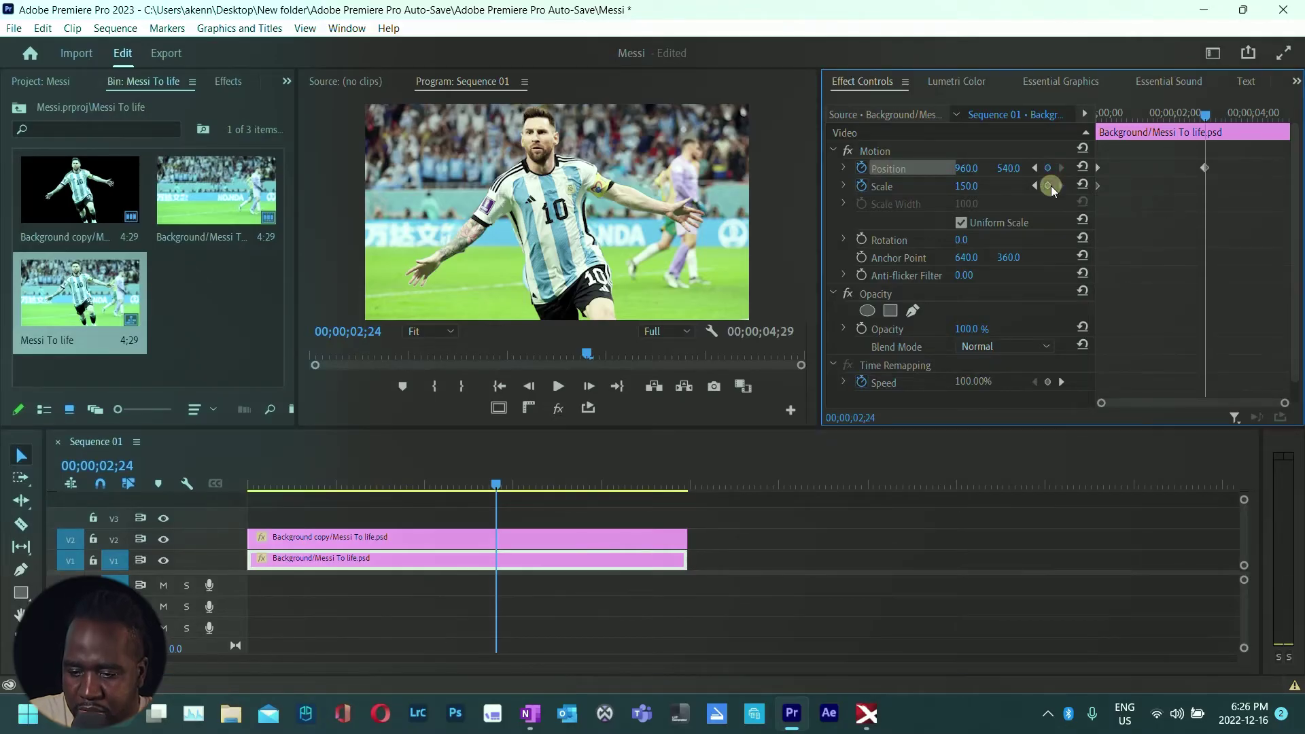
Step: Add a background Scale keyframe of 150 at 2;24 and raise the starting Scale above 180
click(1047, 185)
drag(1210, 107, 1086, 116)
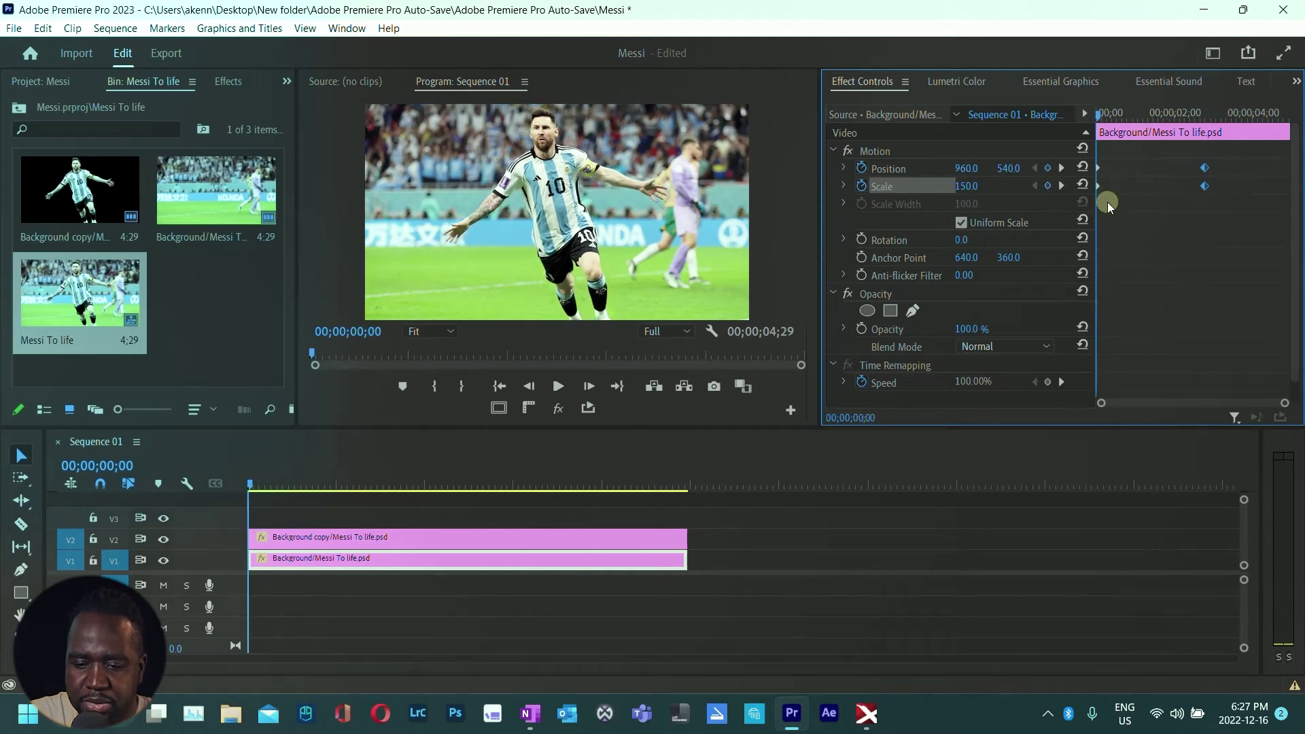
click(1096, 185)
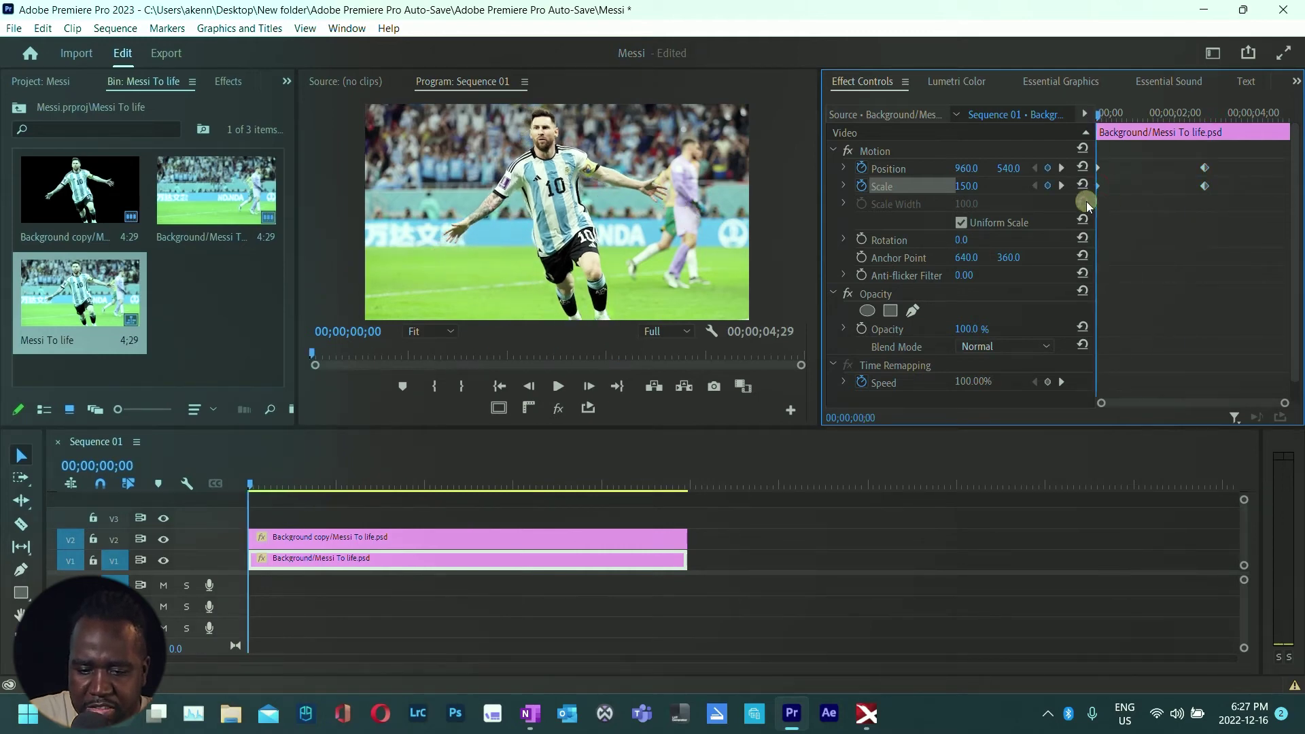
drag(964, 190, 989, 189)
Step: Preview the background's zoom-out and bring up the Effects panel
drag(1096, 116, 1000, 128)
key(space)
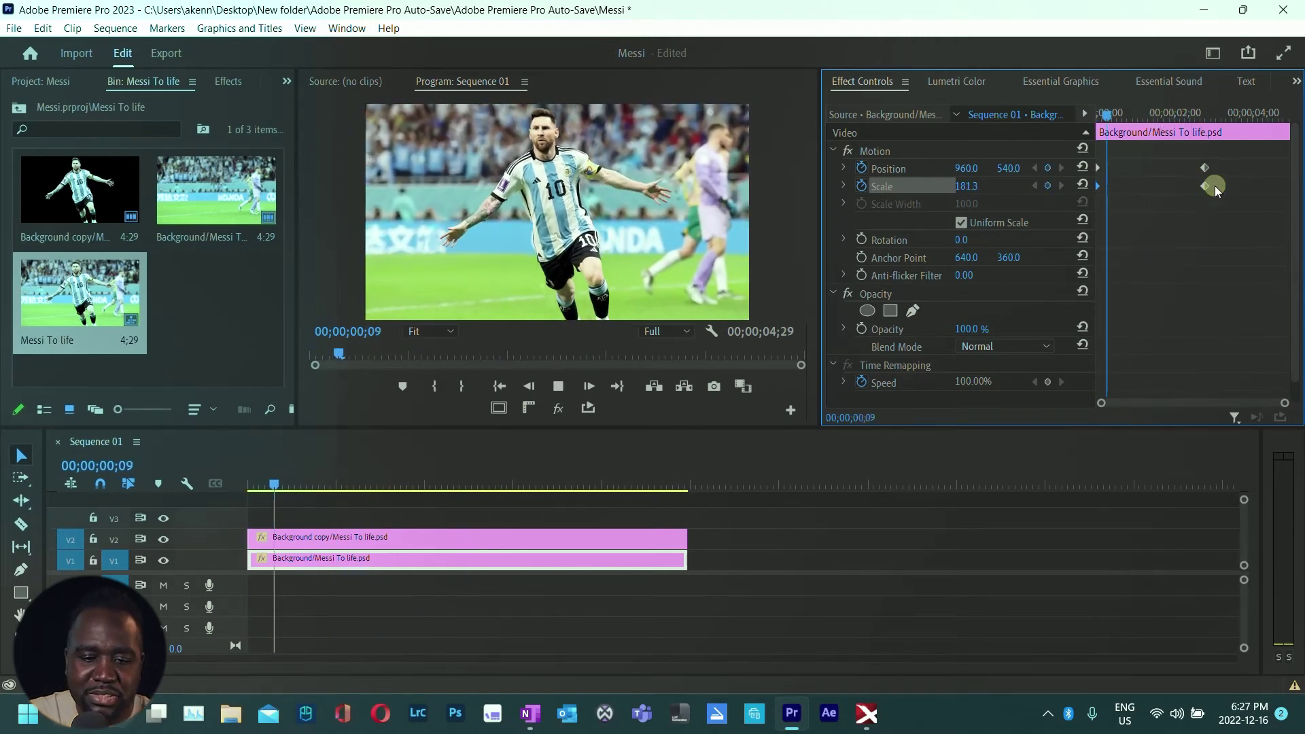
key(space)
click(189, 399)
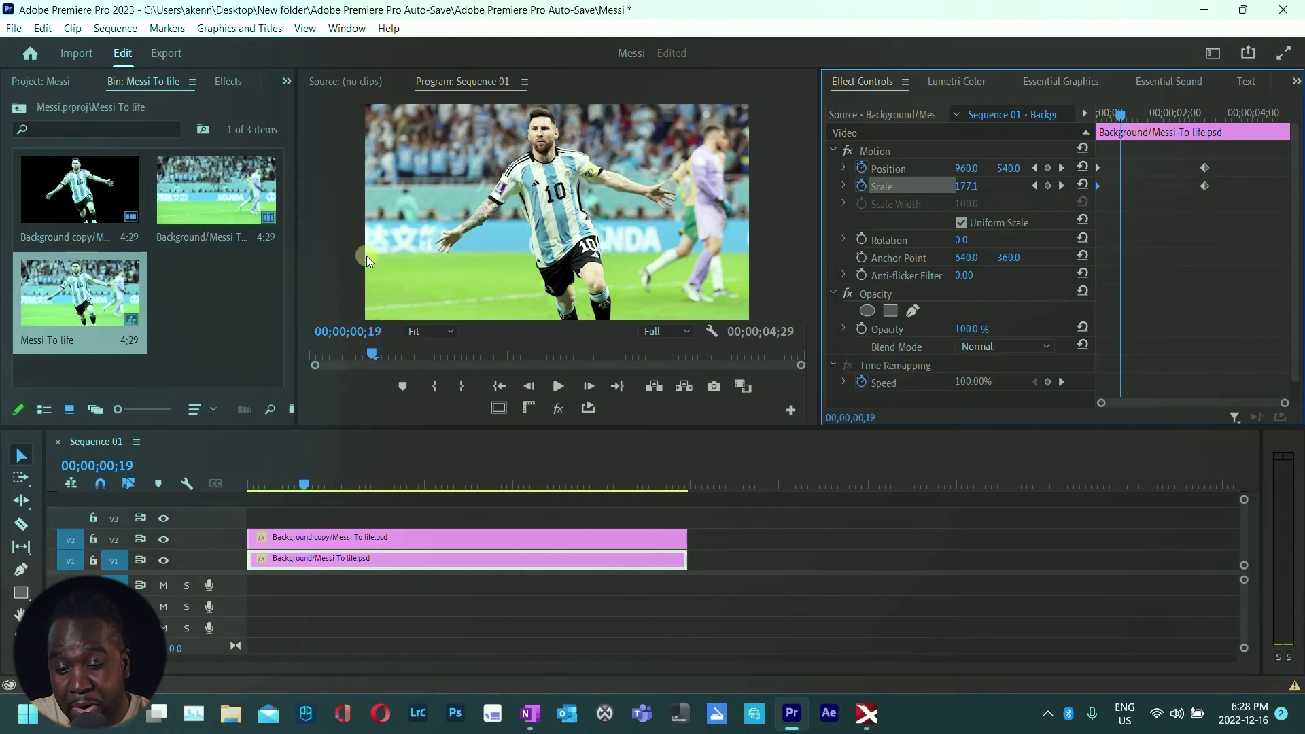
click(229, 83)
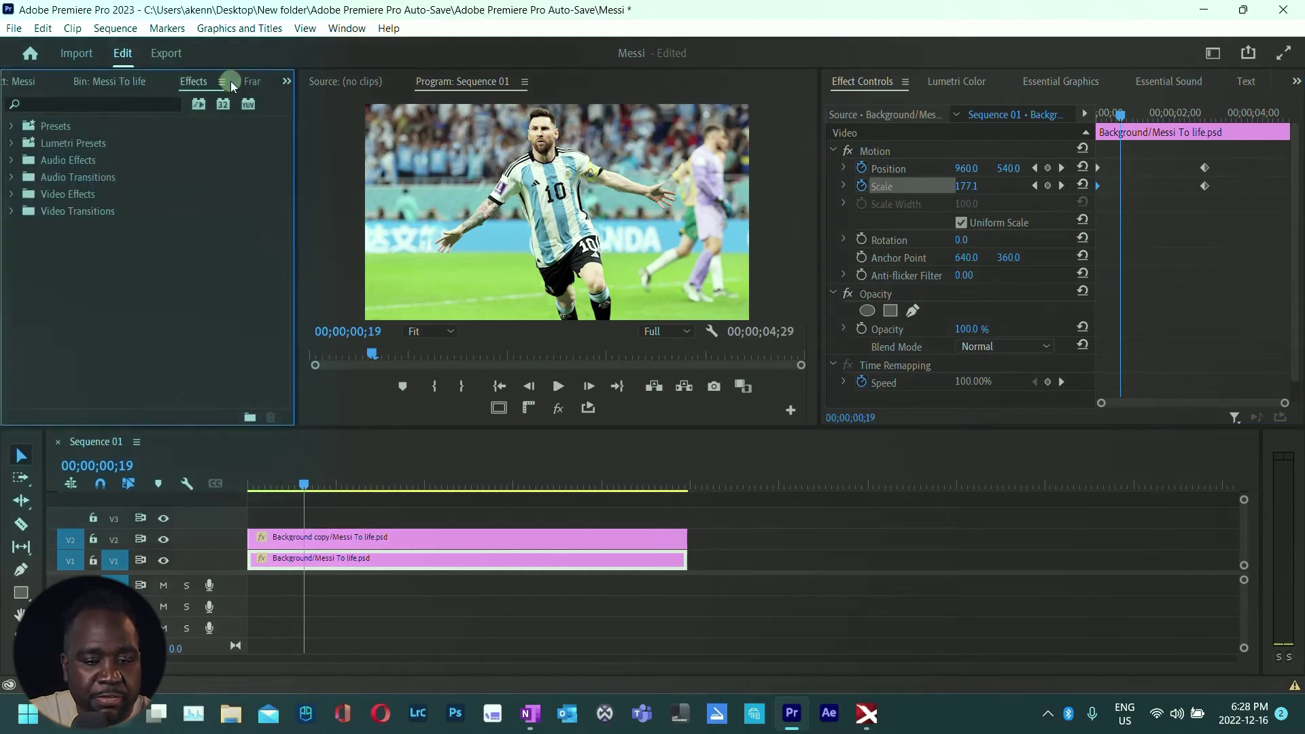
Step: Search for Basic 3D and apply it to the Background copy cutout on V2
click(119, 105)
text(basic 3)
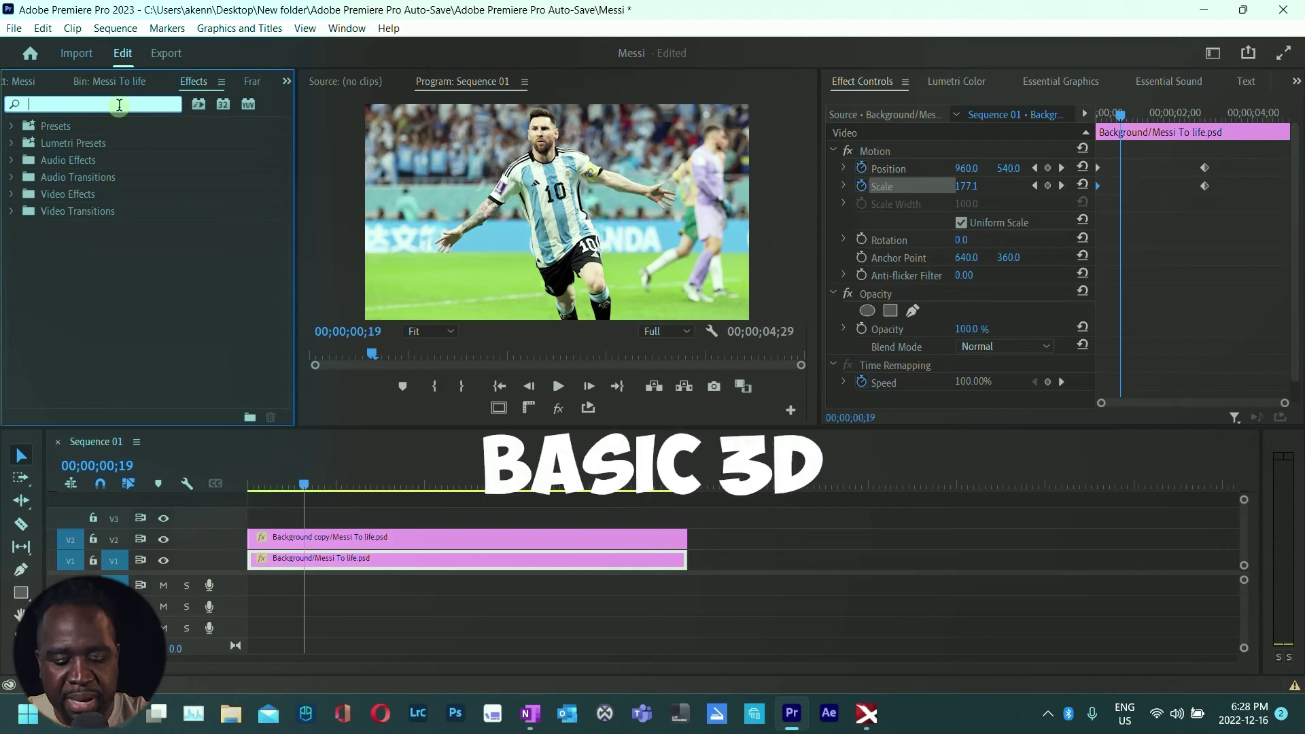
text(d)
drag(77, 228, 191, 292)
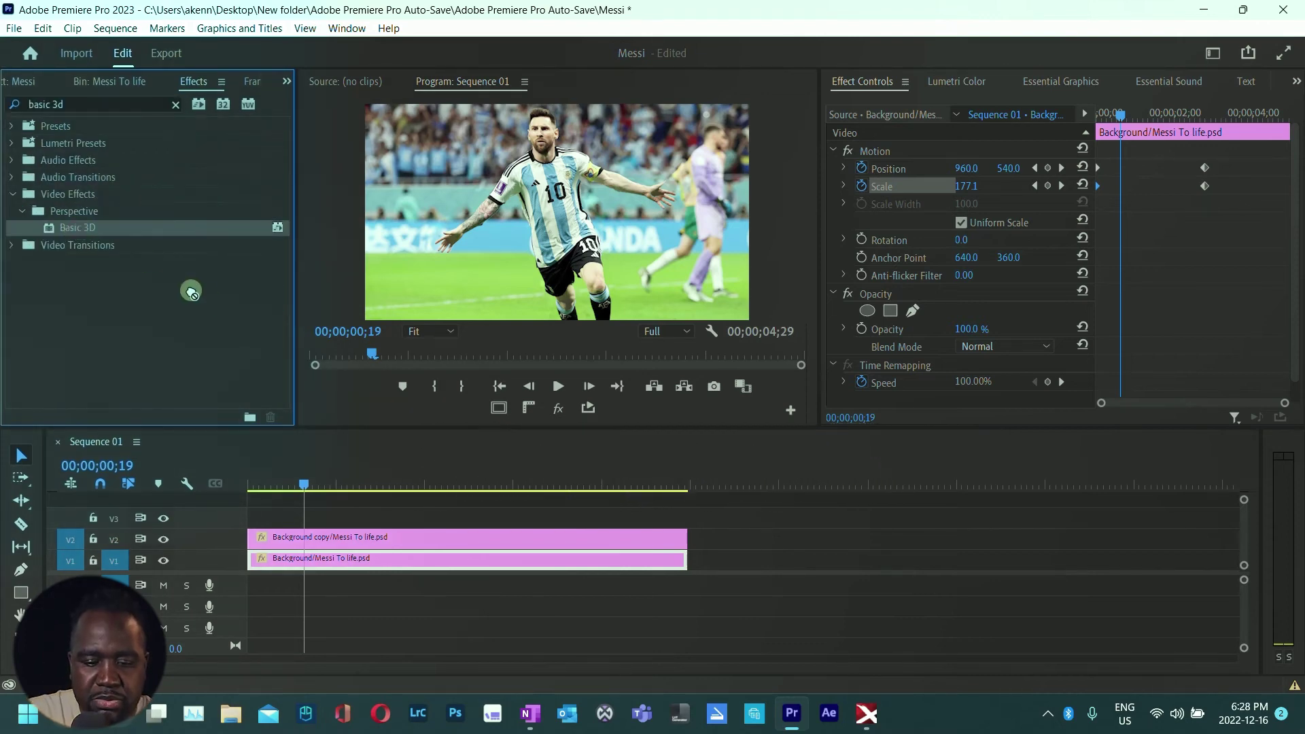
drag(357, 456, 416, 539)
drag(1119, 113, 1080, 115)
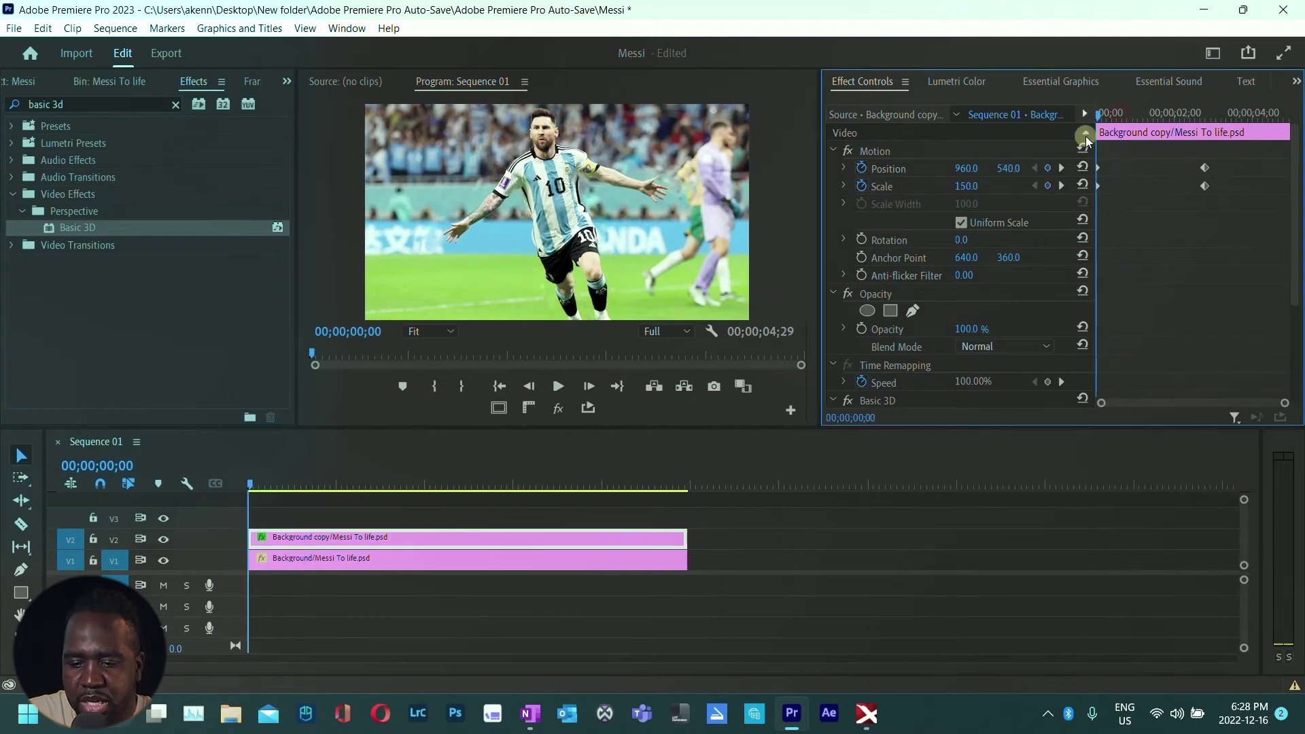
Step: Set the cutout's Swivel to -10° and keyframe it at the start
scroll(1166, 272, down, 4)
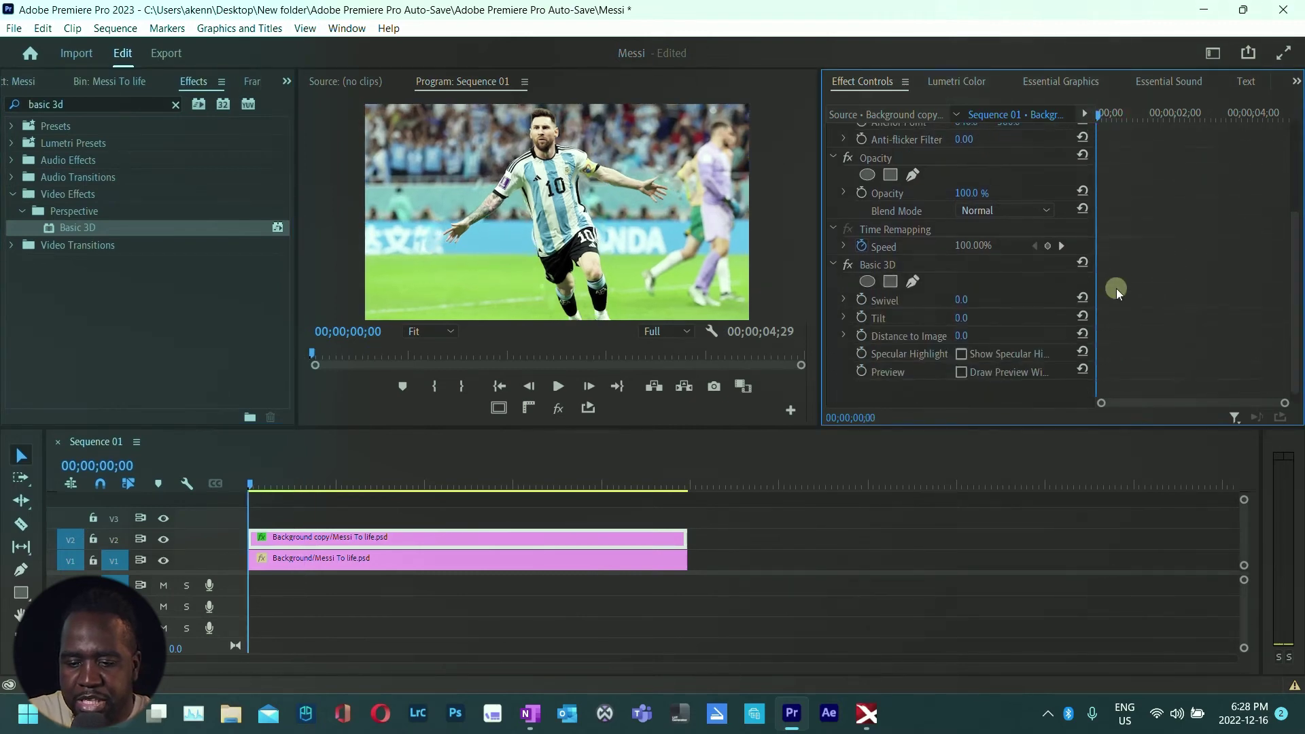
drag(962, 292, 956, 286)
click(974, 291)
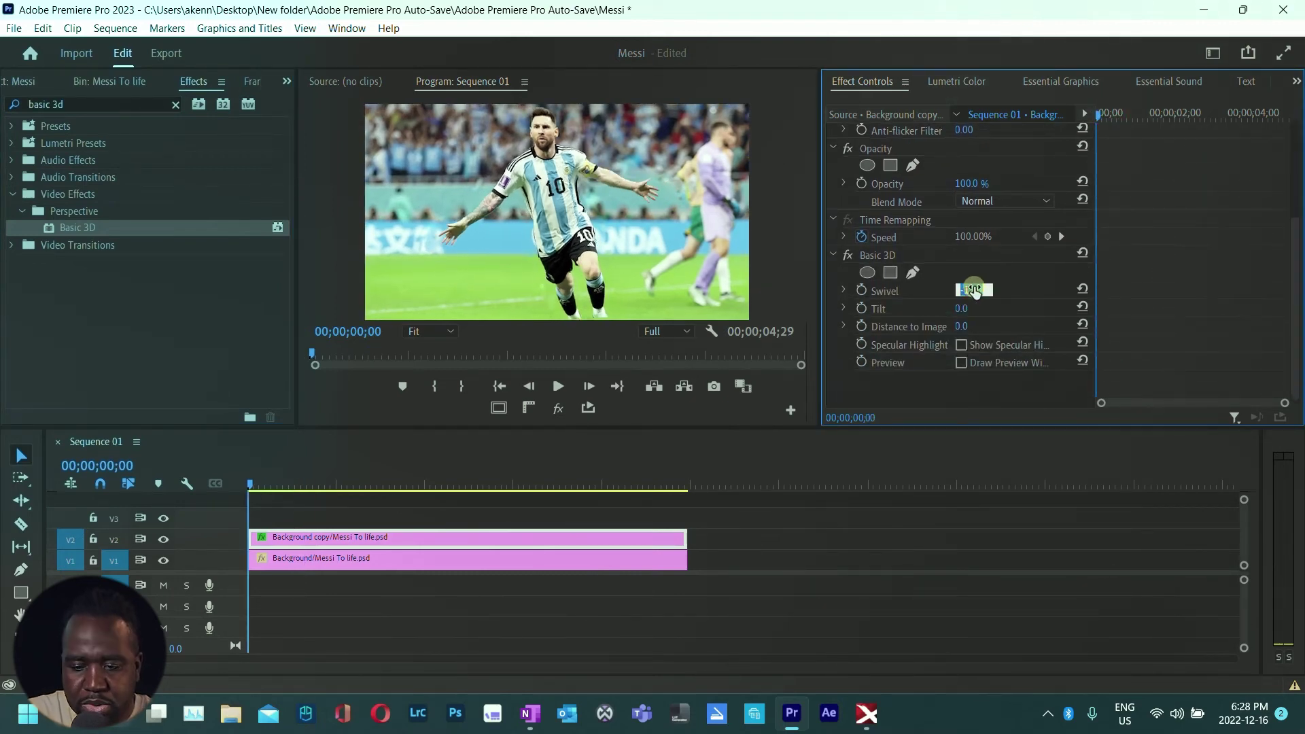
key(Return)
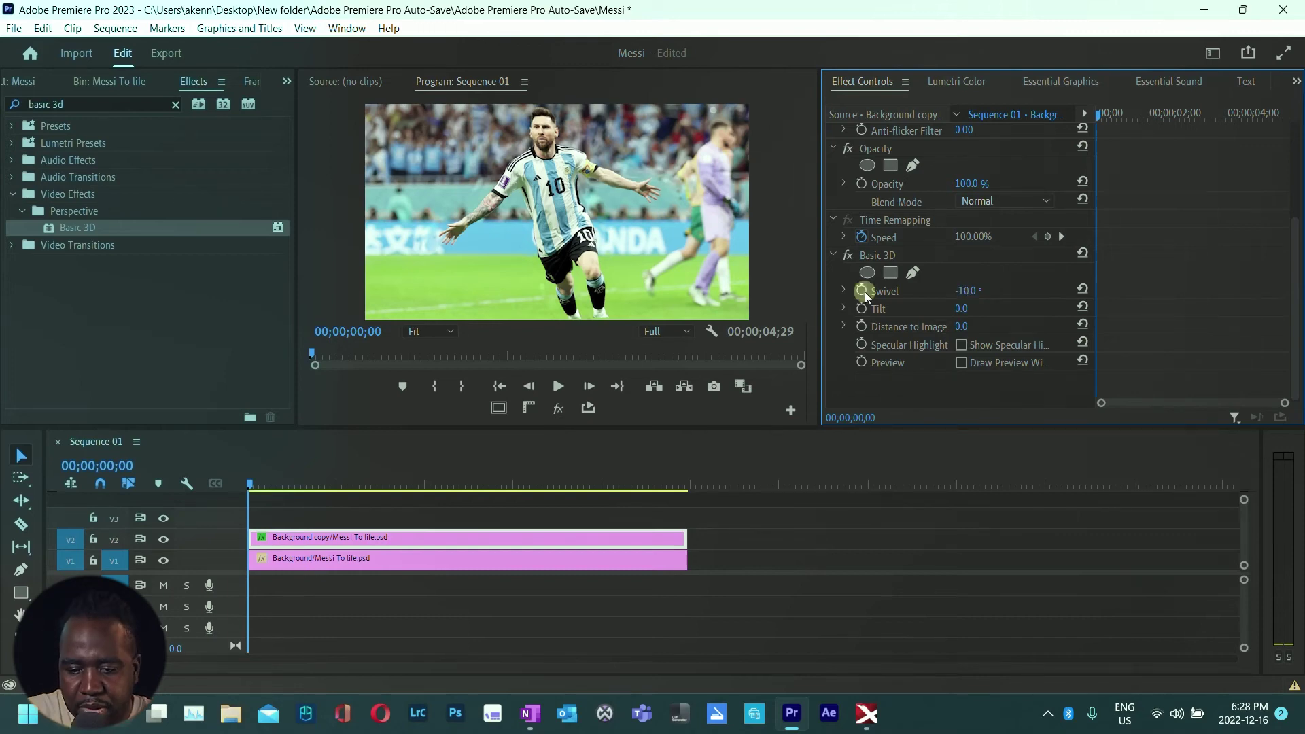
click(862, 291)
scroll(1154, 267, up, 5)
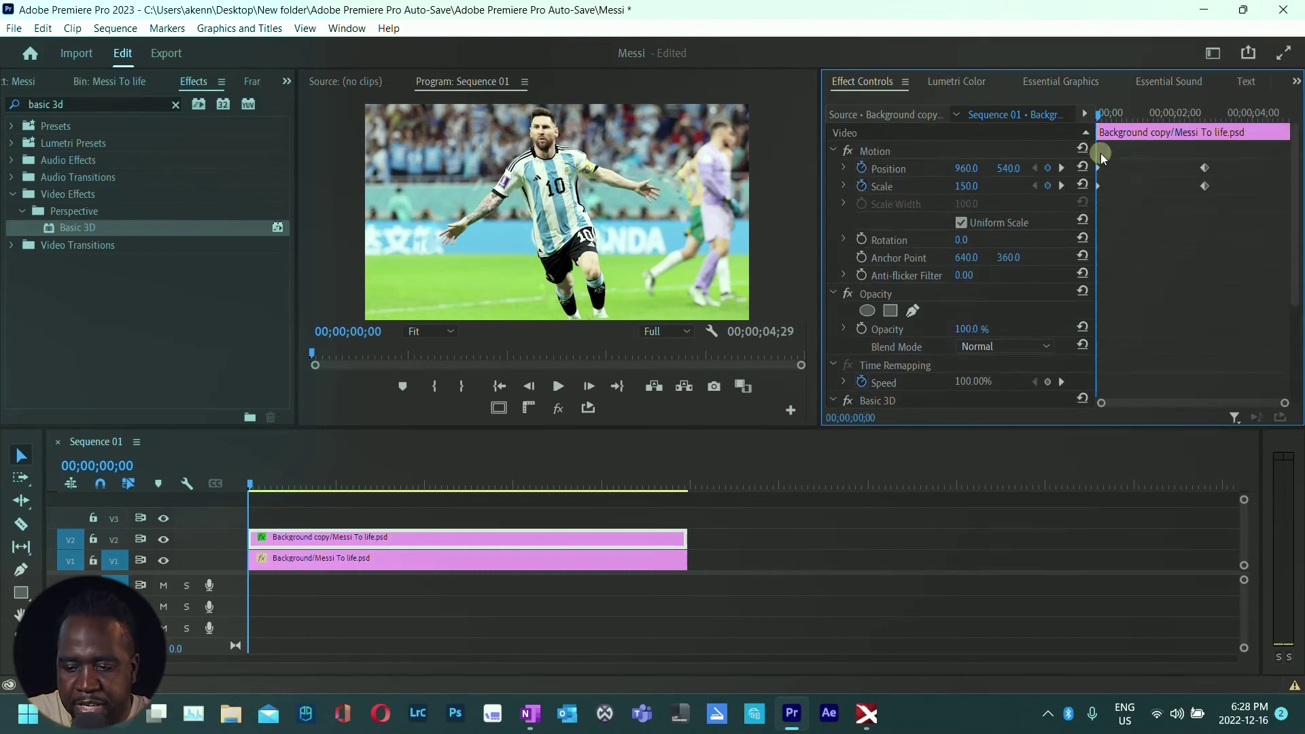
Step: At 2;24, set Swivel to 10° and preview the swivel animation
click(1109, 114)
drag(1111, 117, 1176, 114)
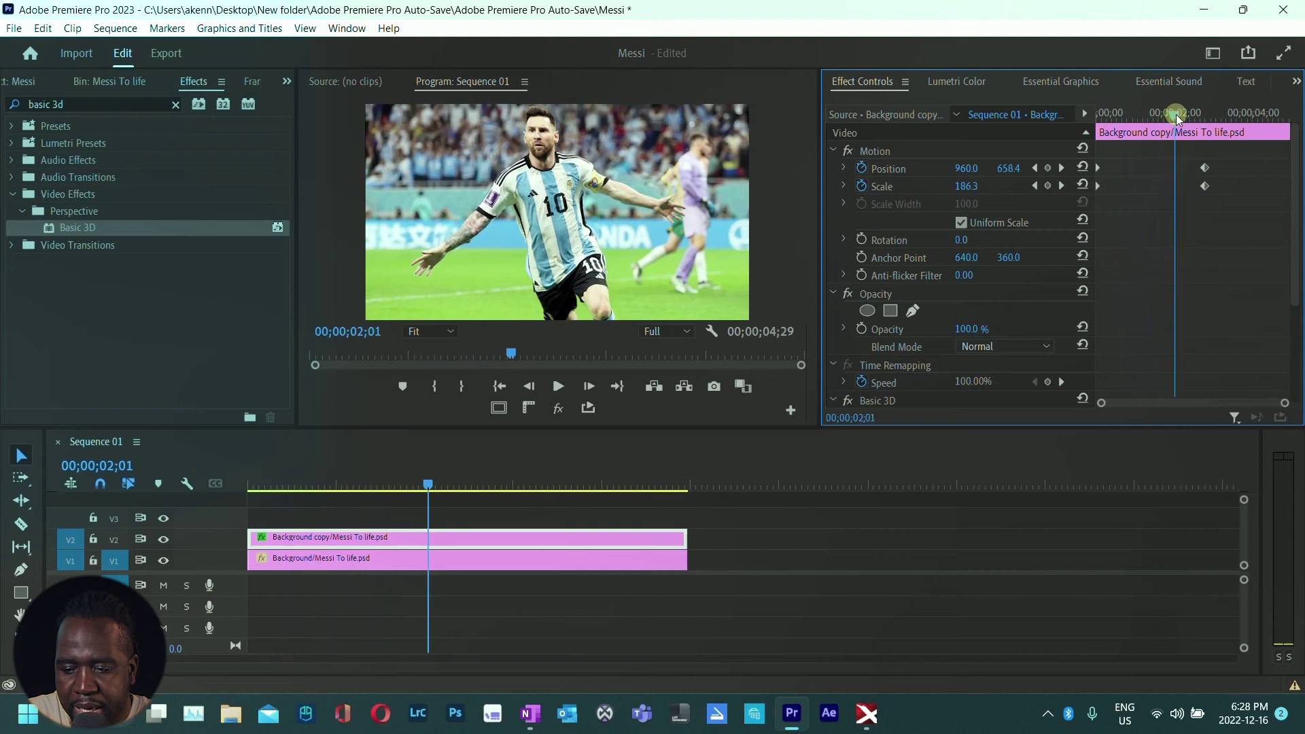
click(1064, 185)
scroll(1158, 252, down, 5)
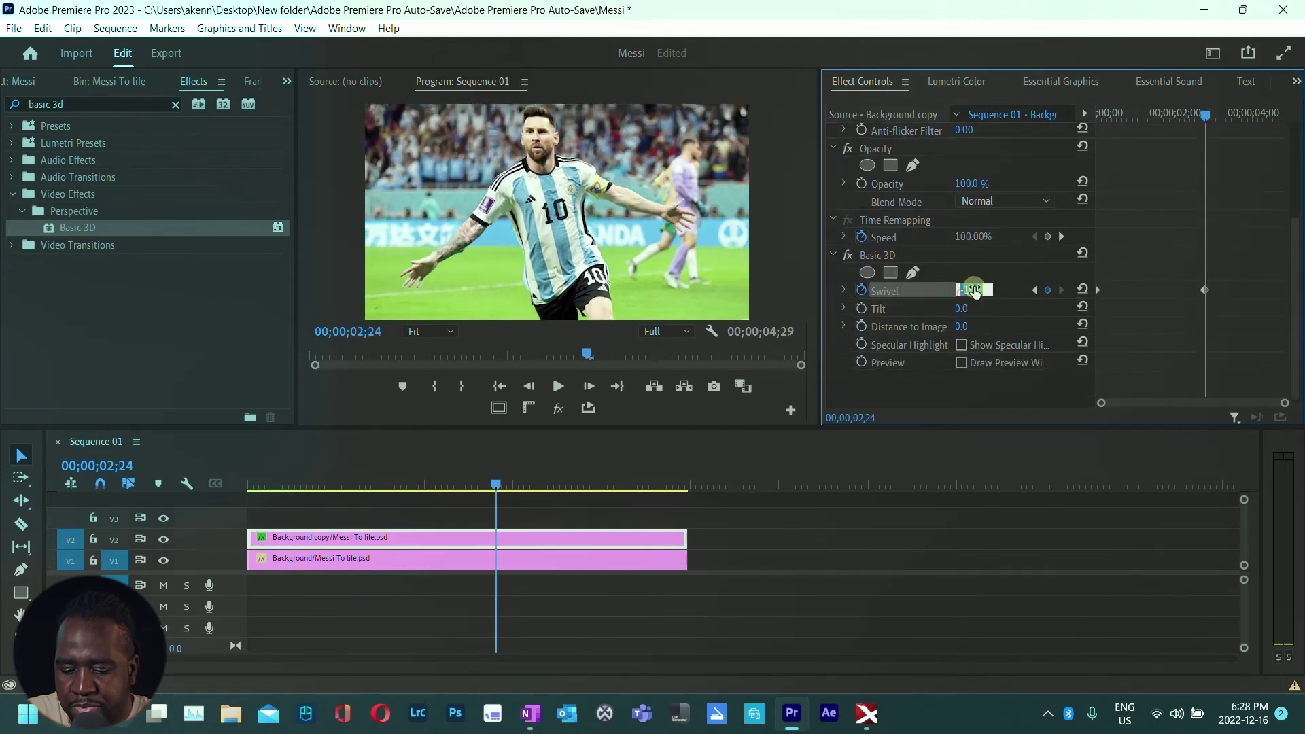
text(10)
key(Return)
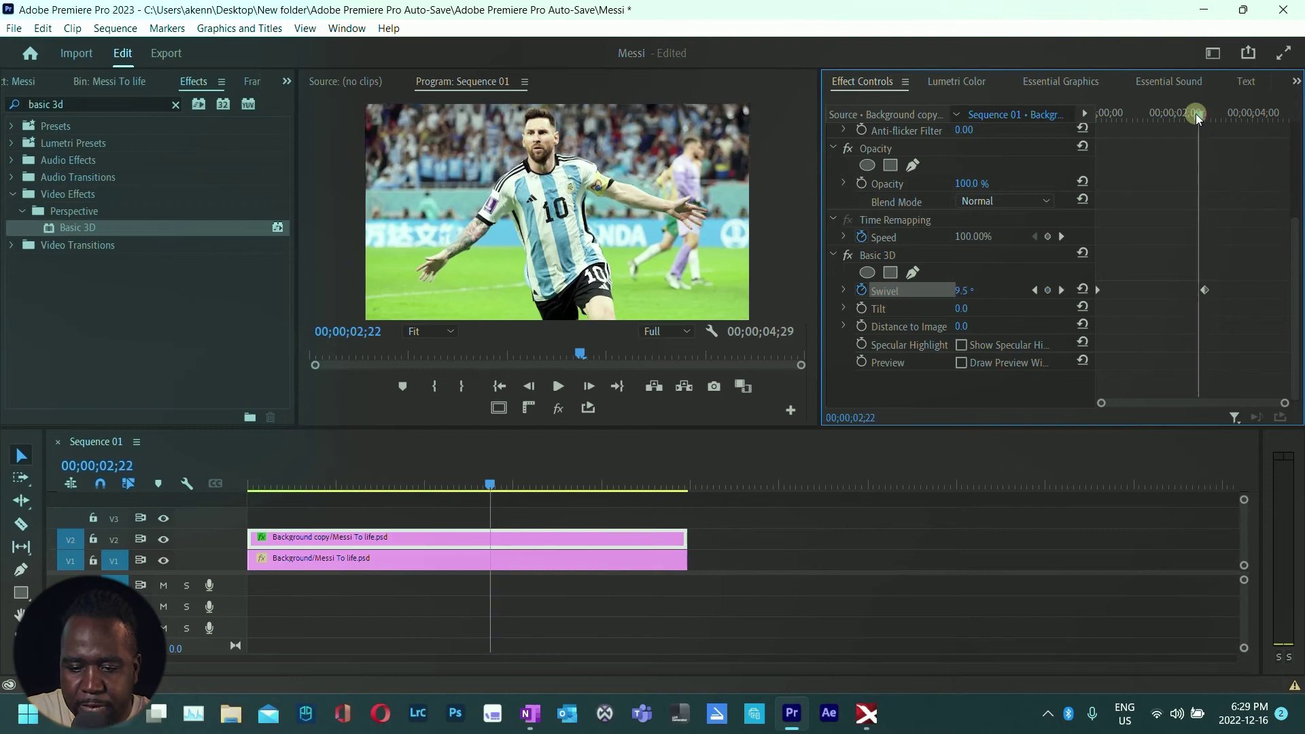
drag(1196, 113, 1115, 123)
key(space)
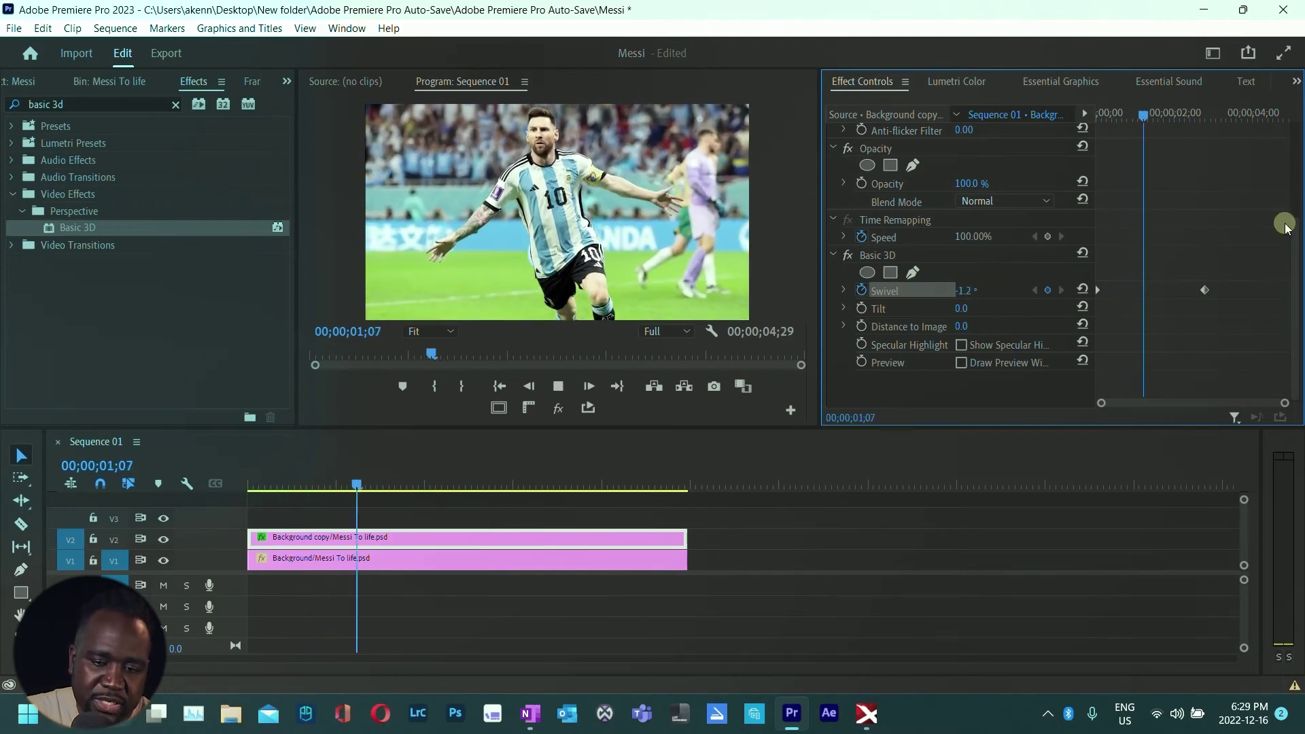